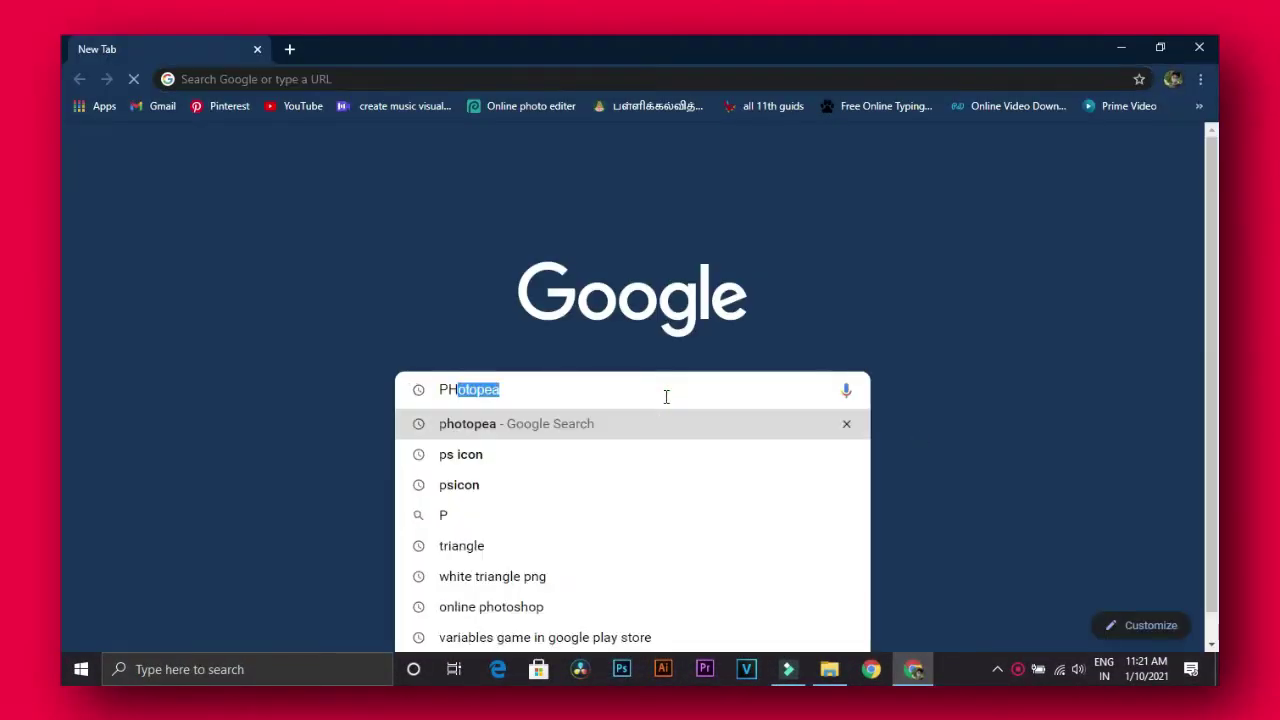
- Search Google for 'photopea' to load the Photopea online editor
text(photopea.)
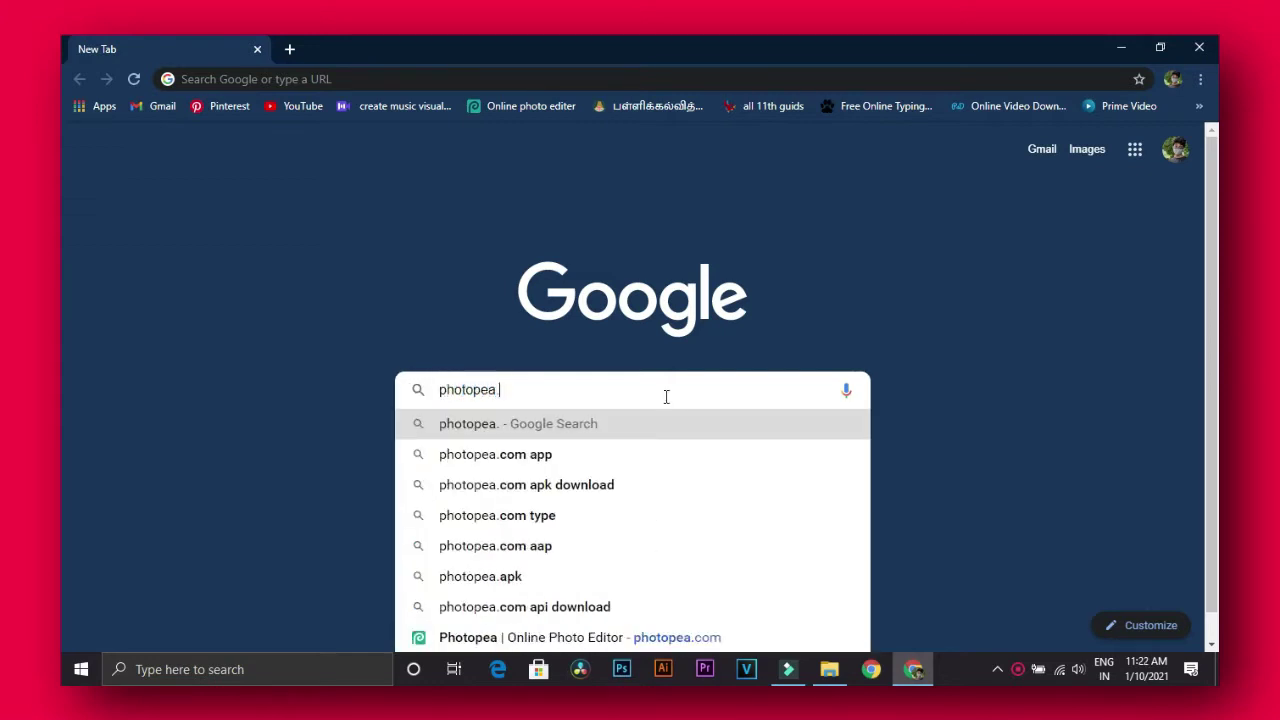
key(Return)
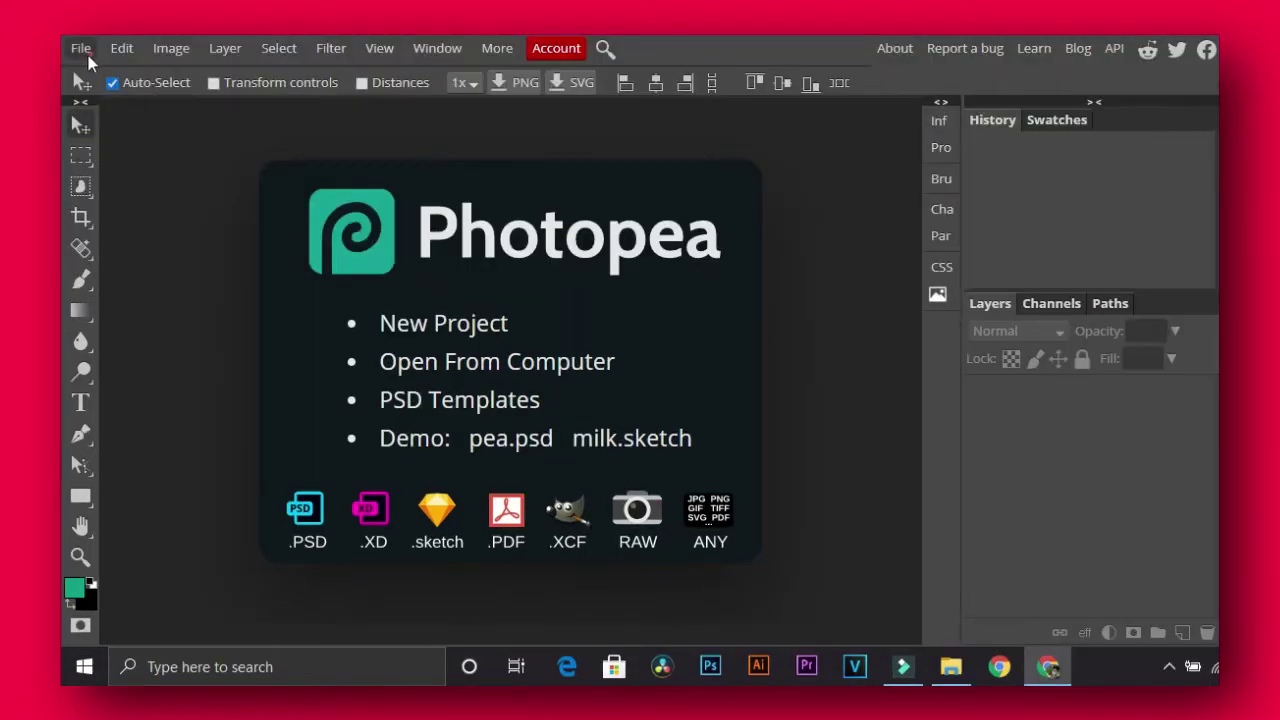
- Start a new 1280 × 720 px project with a cleared name and a white background
click(86, 52)
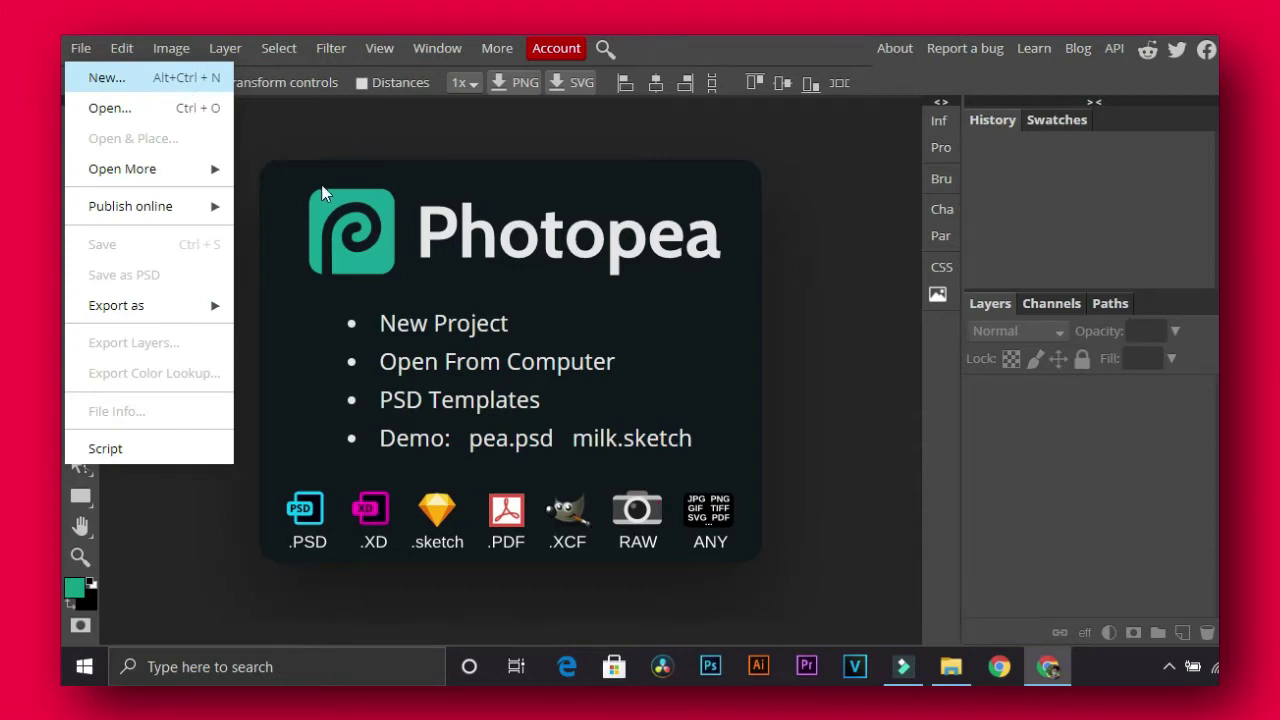
key(ctrl+alt+n)
key(BackSpace)
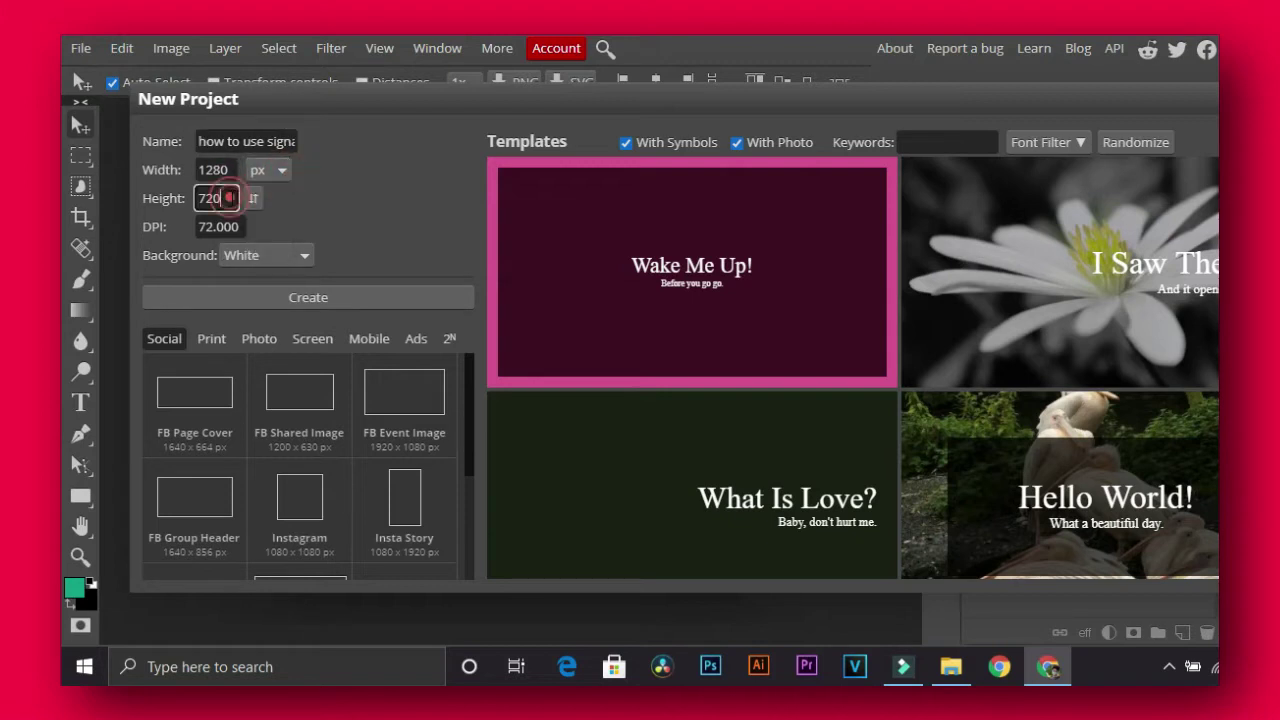
click(248, 258)
click(250, 274)
- Browse the Print, Photo, Screen, Mobile and Ad presets, then return to Social Media
scroll(451, 443, down, 1)
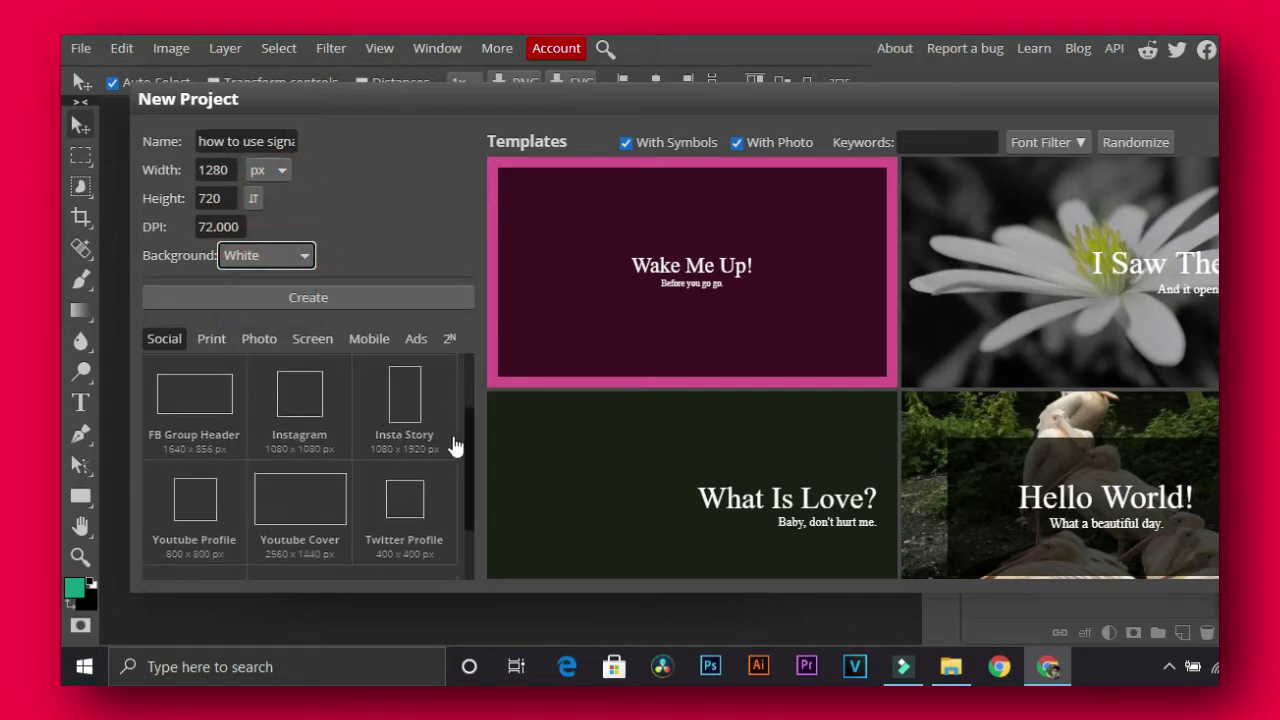
scroll(311, 500, down, 1)
scroll(334, 520, up, 2)
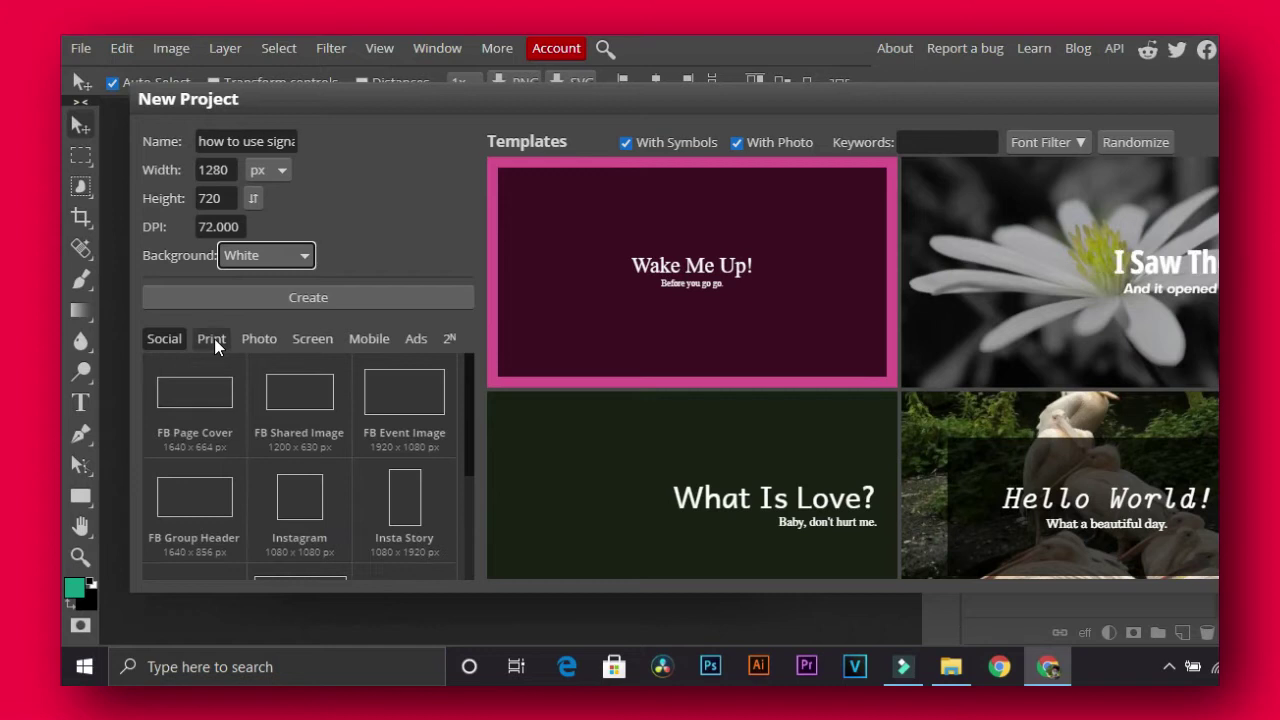
click(214, 339)
click(260, 339)
click(312, 339)
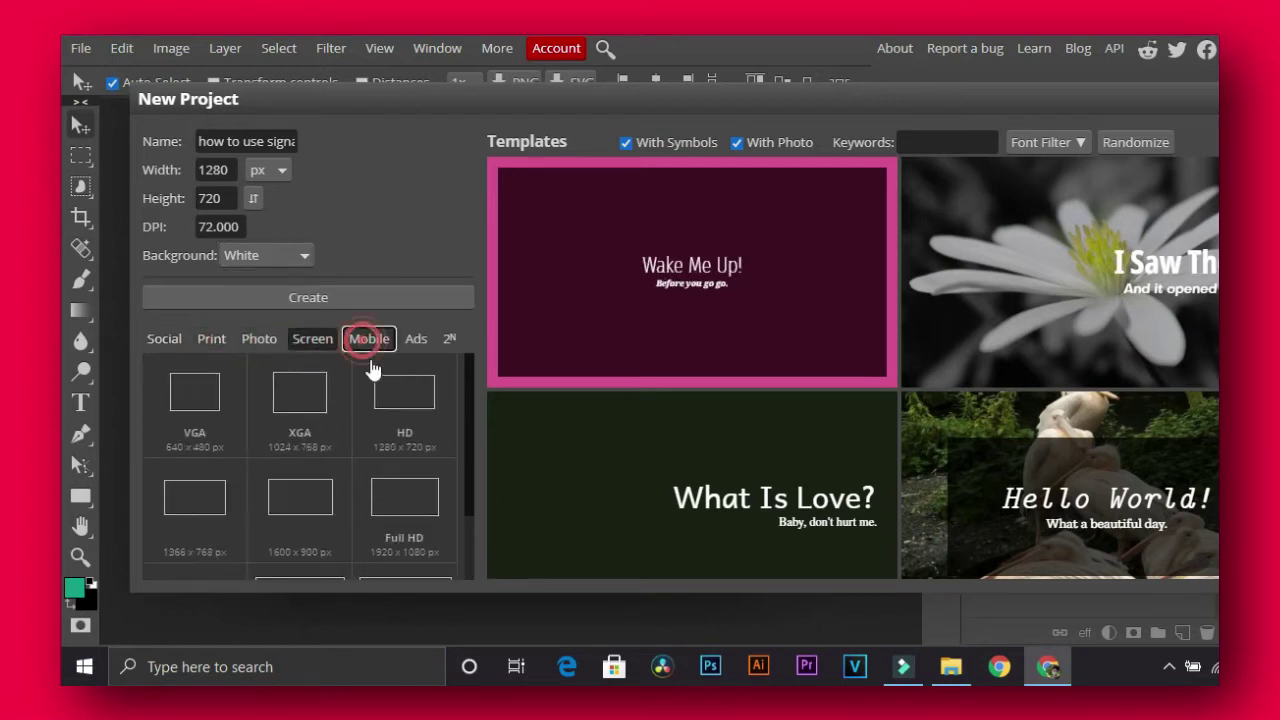
click(369, 339)
click(415, 339)
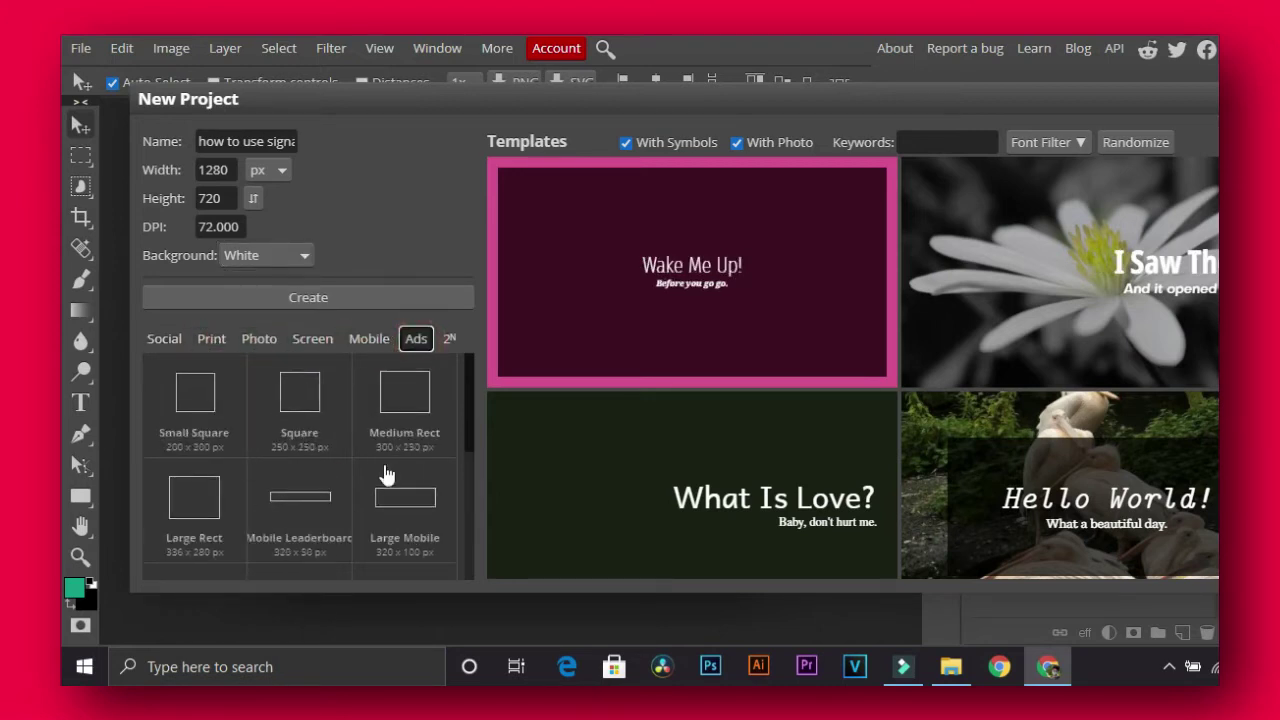
click(176, 339)
- Create the document, unlock the Background and give it a light blue 1390fb Color Overlay
click(289, 299)
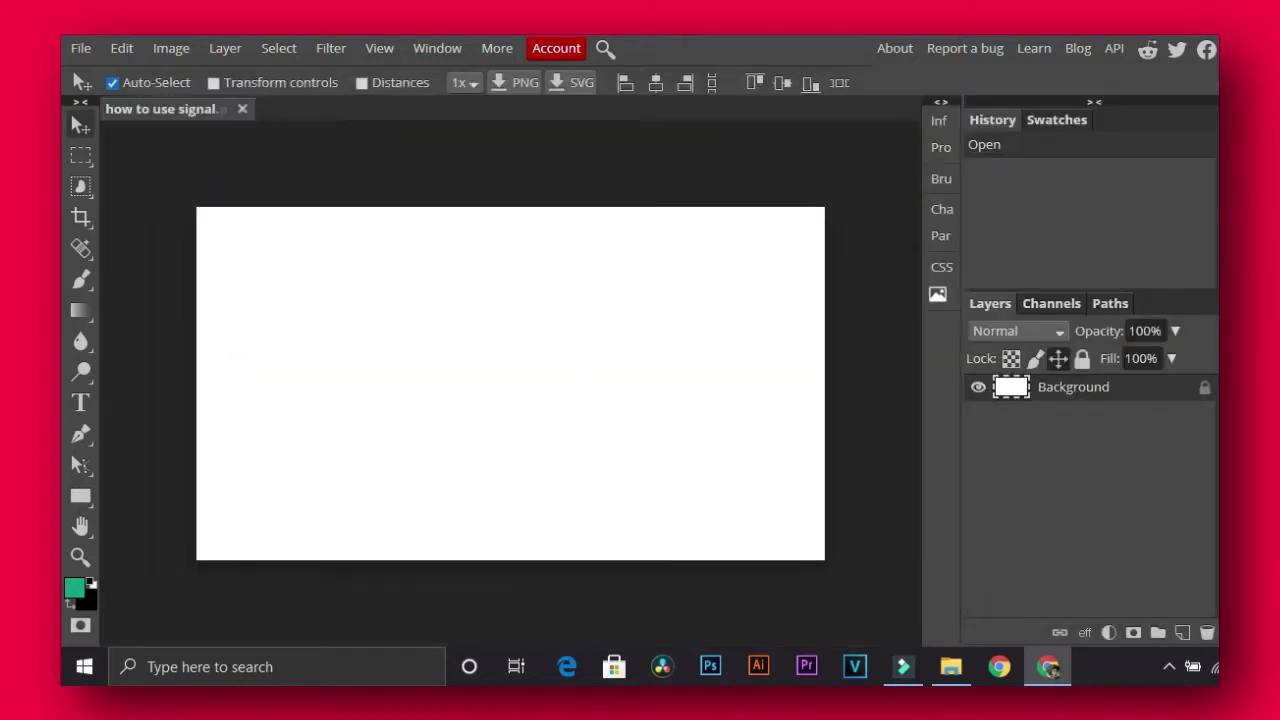
click(1203, 390)
right_click(1190, 390)
click(1198, 86)
click(298, 441)
click(664, 313)
drag(694, 351, 650, 230)
click(586, 358)
click(557, 256)
click(676, 488)
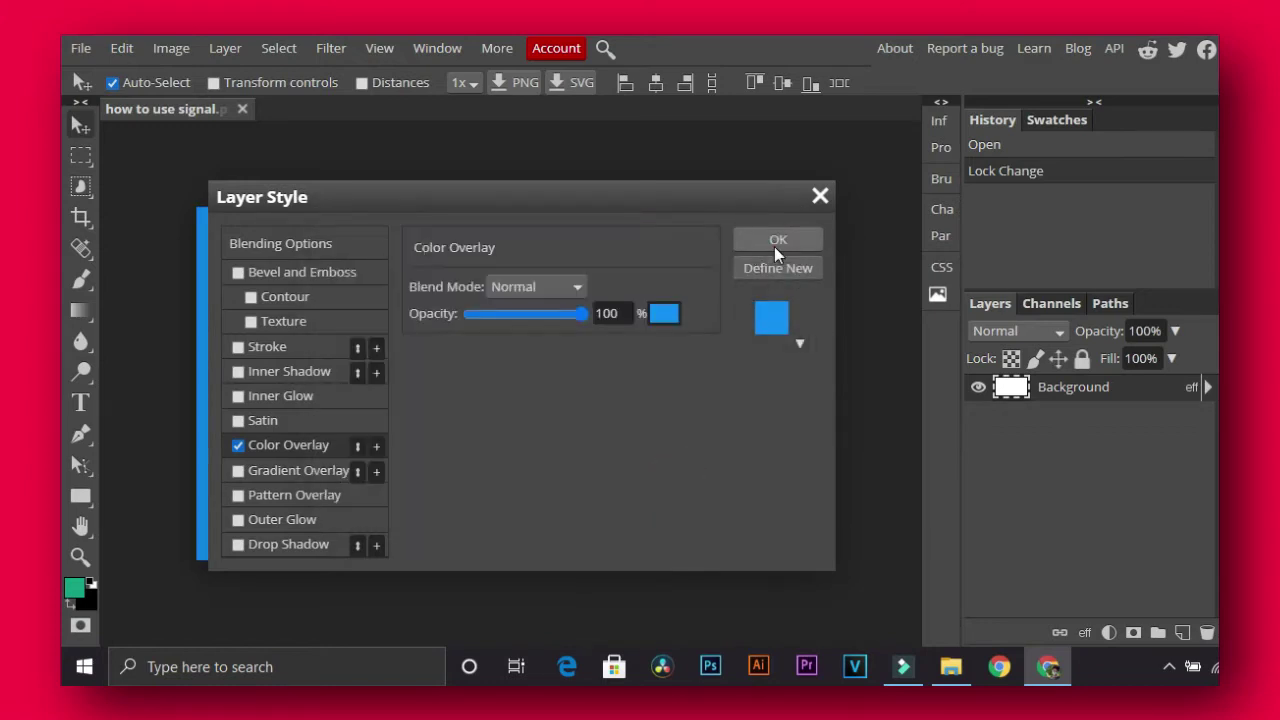
click(772, 246)
- Place the black triangle image and scale it to about 154%, covering the right side
click(951, 667)
scroll(1122, 272, up, 3)
drag(1020, 150, 709, 328)
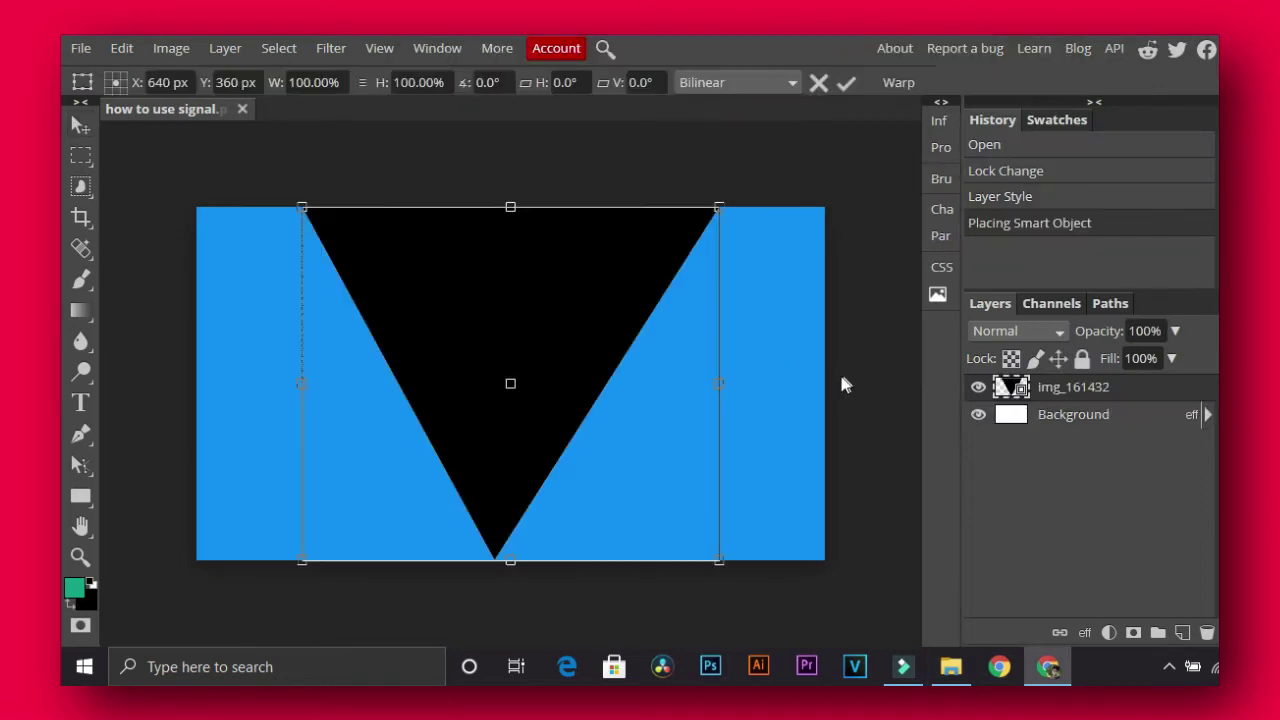
drag(560, 345, 481, 301)
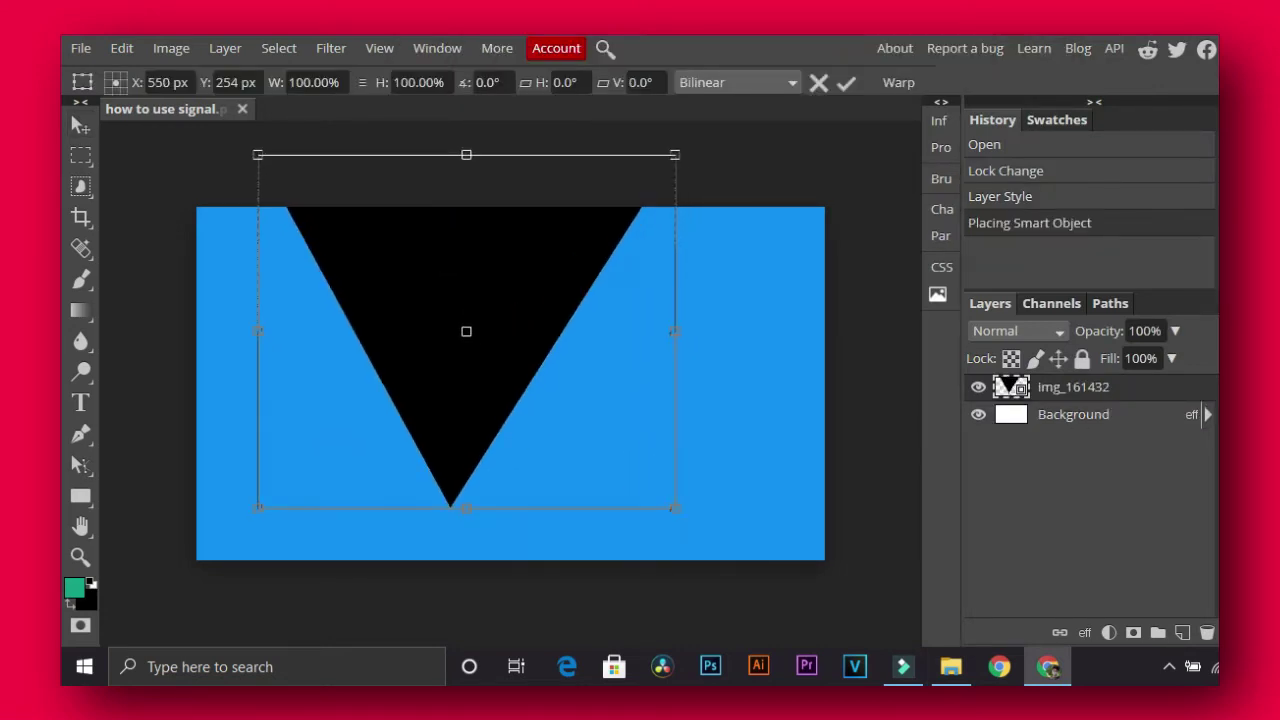
drag(677, 508, 749, 557)
mouse_move(631, 346)
mouse_down()
mouse_move(704, 396)
mouse_move(863, 371)
mouse_move(734, 351)
mouse_move(797, 340)
mouse_move(344, 184)
mouse_up()
drag(737, 481, 795, 521)
mouse_move(682, 262)
mouse_down()
mouse_move(865, 375)
mouse_move(877, 350)
mouse_move(906, 338)
mouse_up()
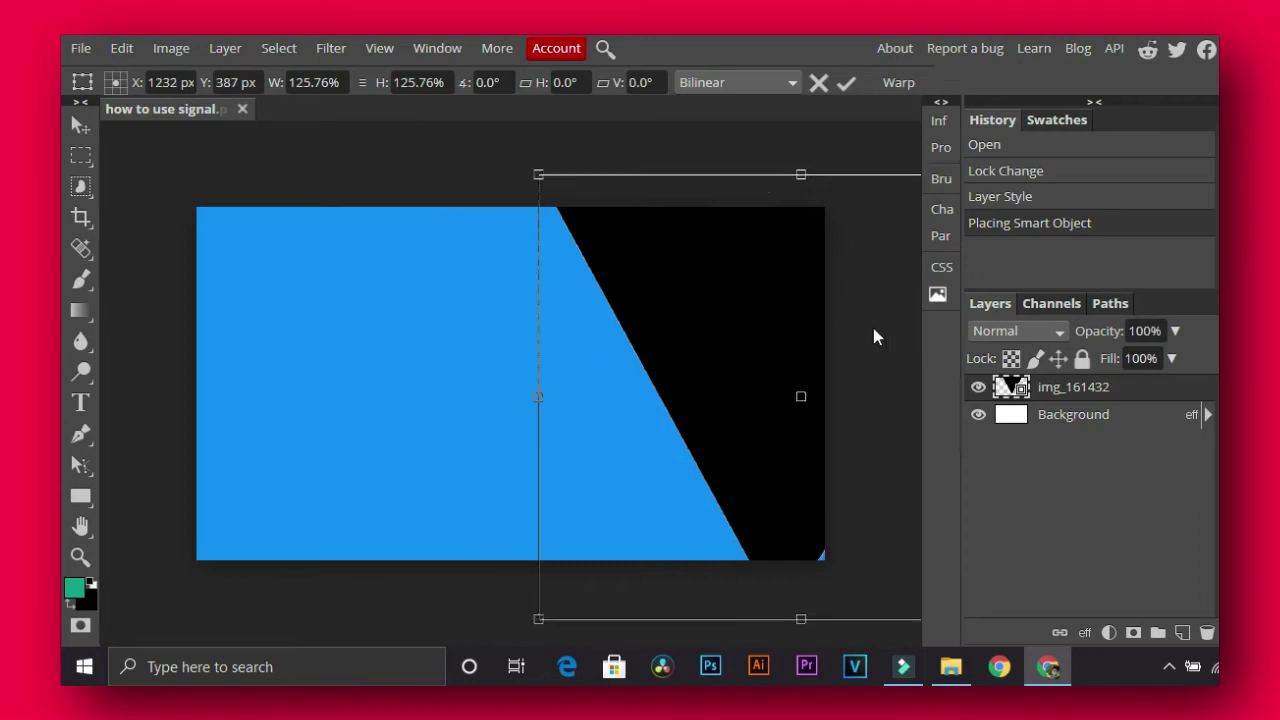
drag(566, 172, 438, 152)
mouse_move(714, 266)
mouse_down()
mouse_move(751, 283)
mouse_move(755, 315)
mouse_move(737, 326)
mouse_up()
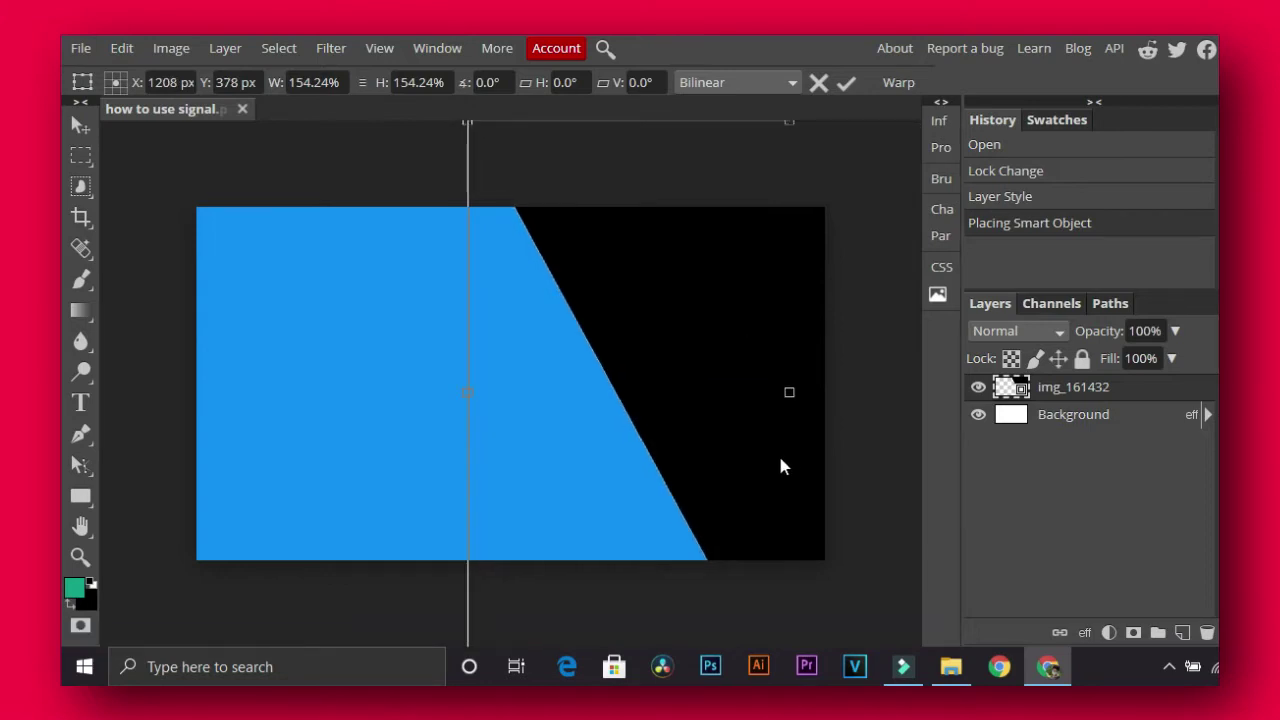
- Invert the triangle to white and place the woman cutout large on the right
key(Return)
key(ctrl+i)
key(alt+Tab)
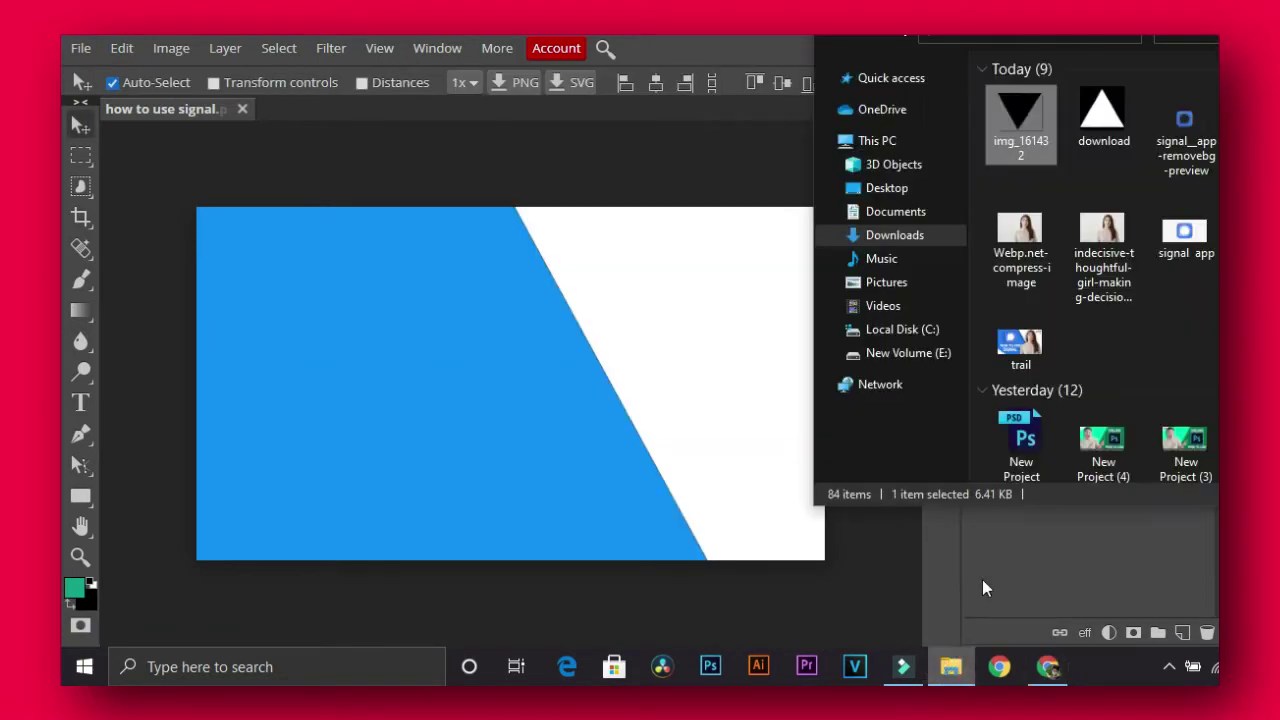
drag(1021, 230, 778, 410)
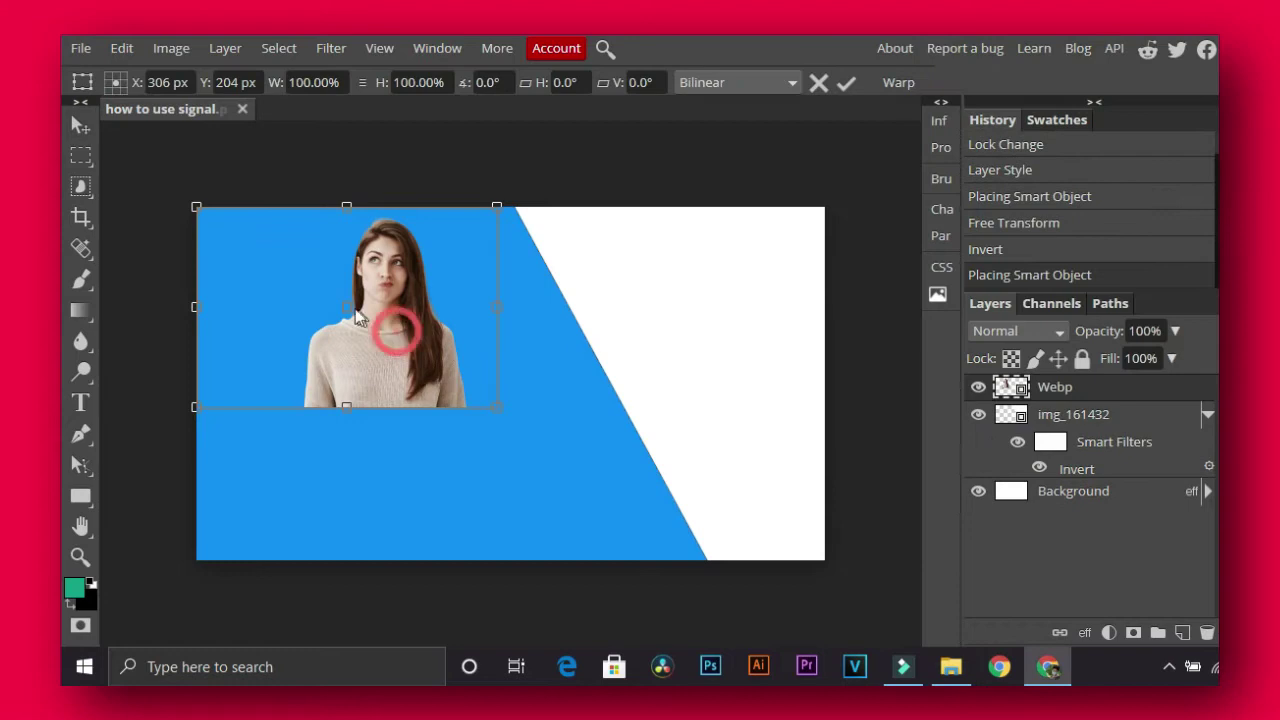
drag(358, 316, 312, 289)
drag(451, 380, 631, 500)
mouse_move(467, 337)
mouse_down()
mouse_move(520, 408)
mouse_move(461, 320)
mouse_up()
drag(623, 486, 686, 534)
drag(600, 471, 711, 459)
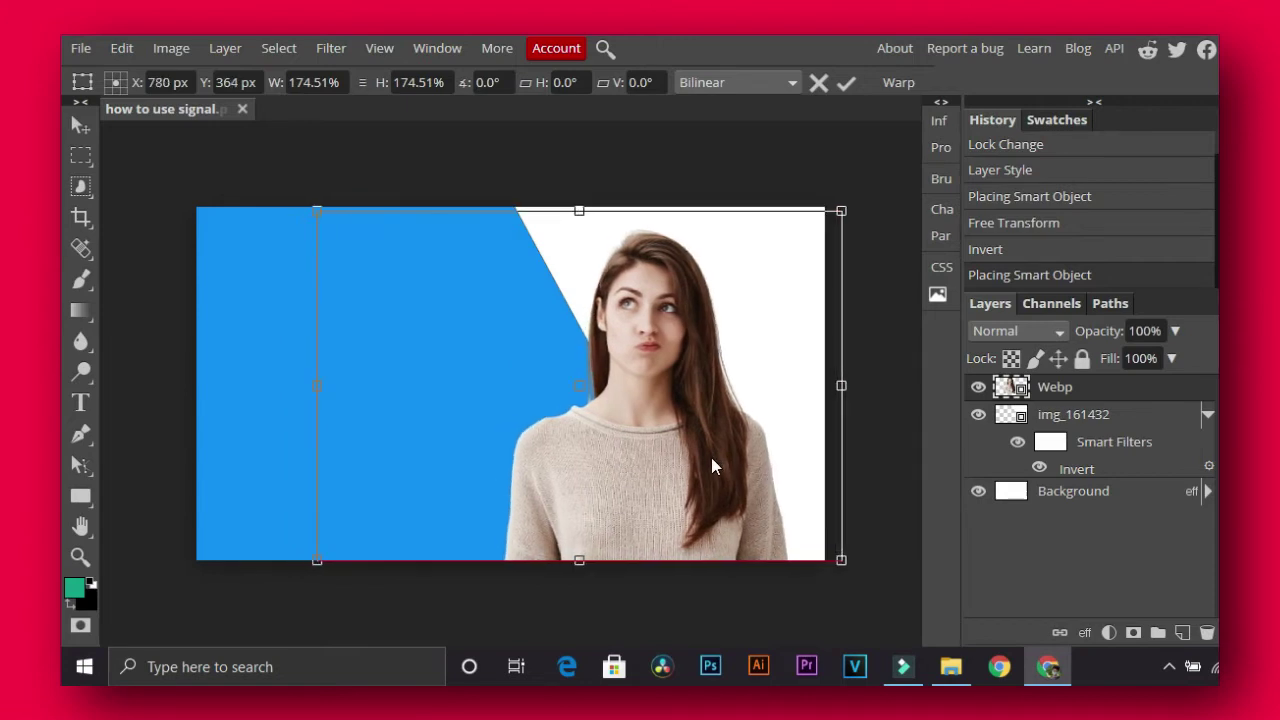
drag(843, 214, 866, 194)
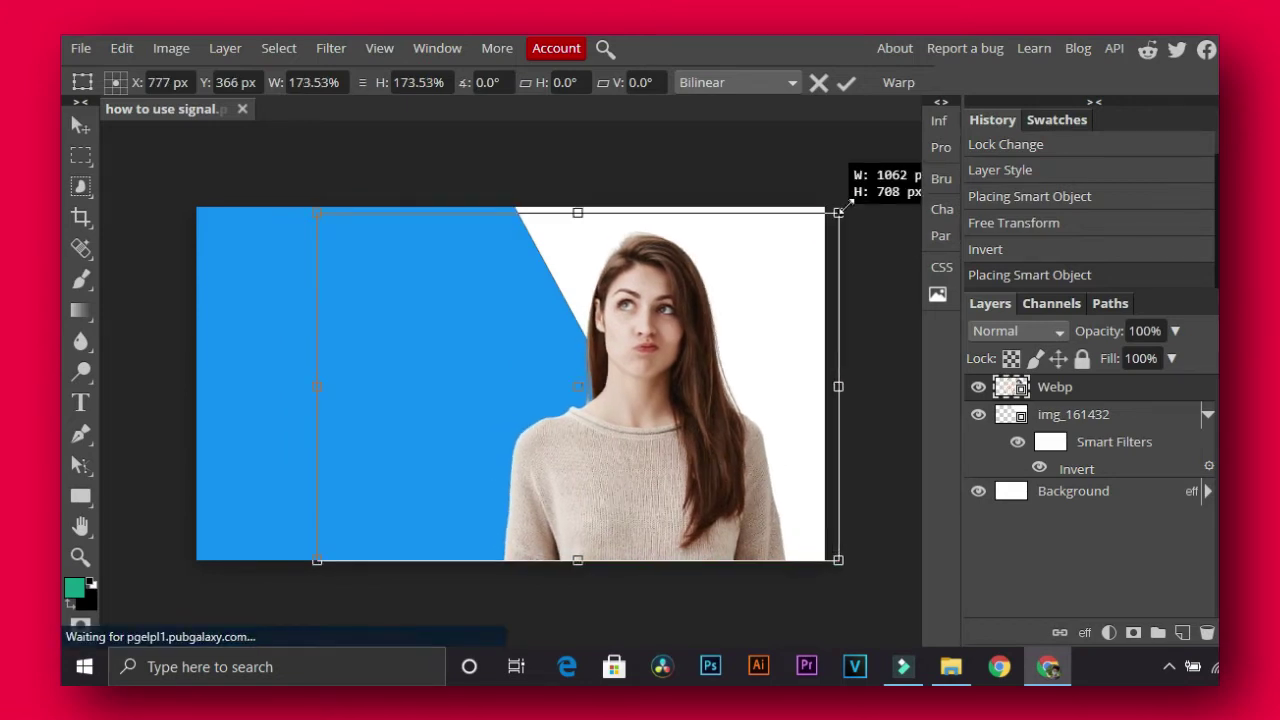
key(Return)
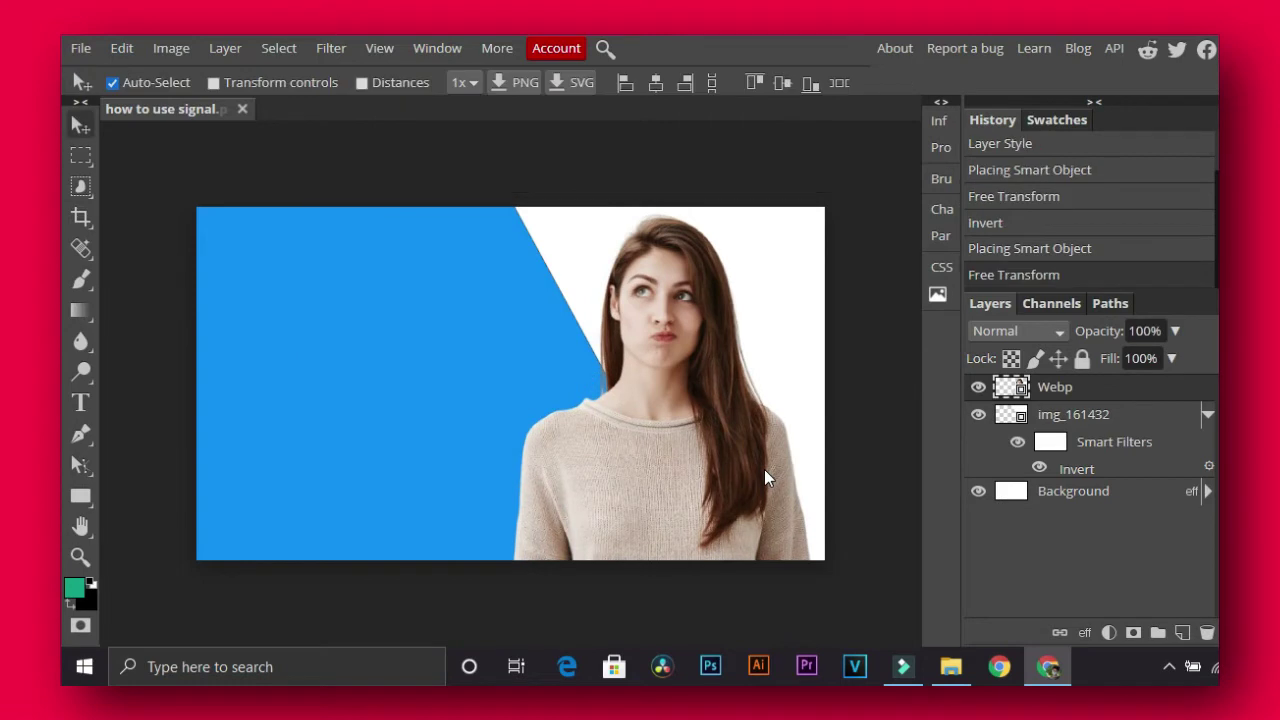
- Give the woman layer a drop shadow of size 60
right_click(1103, 390)
click(1182, 86)
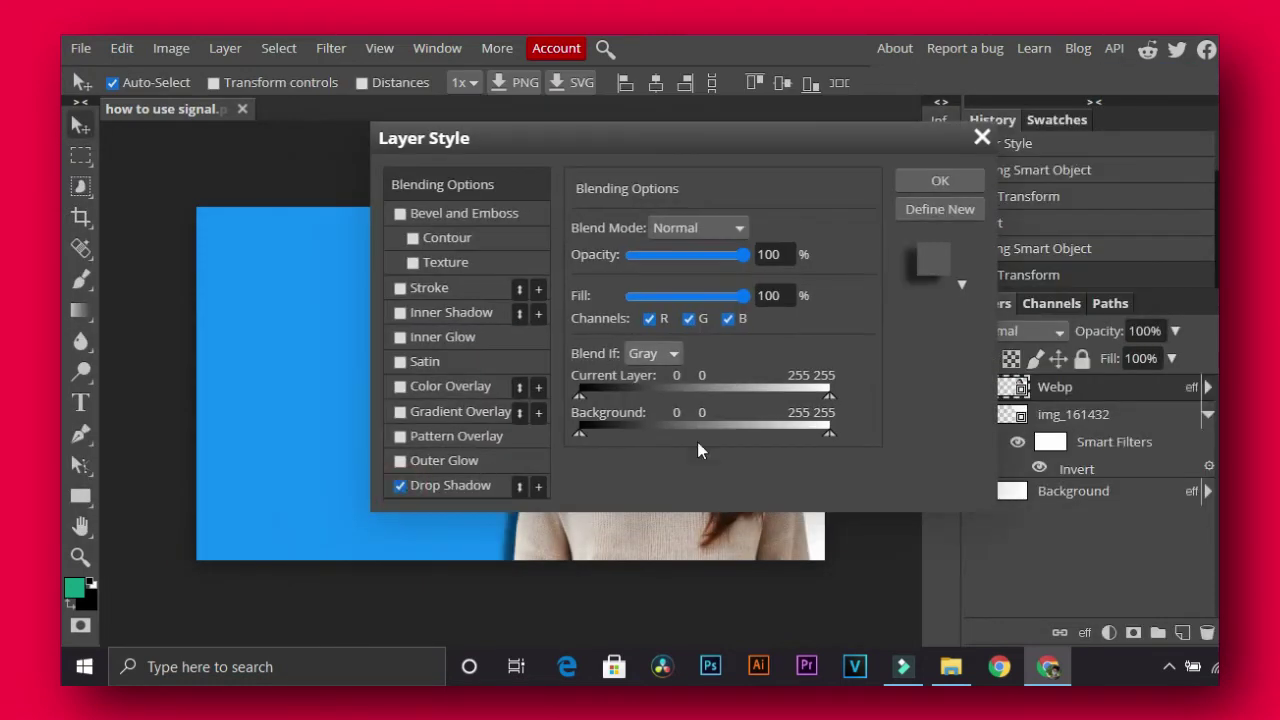
click(474, 482)
text(60)
click(940, 180)
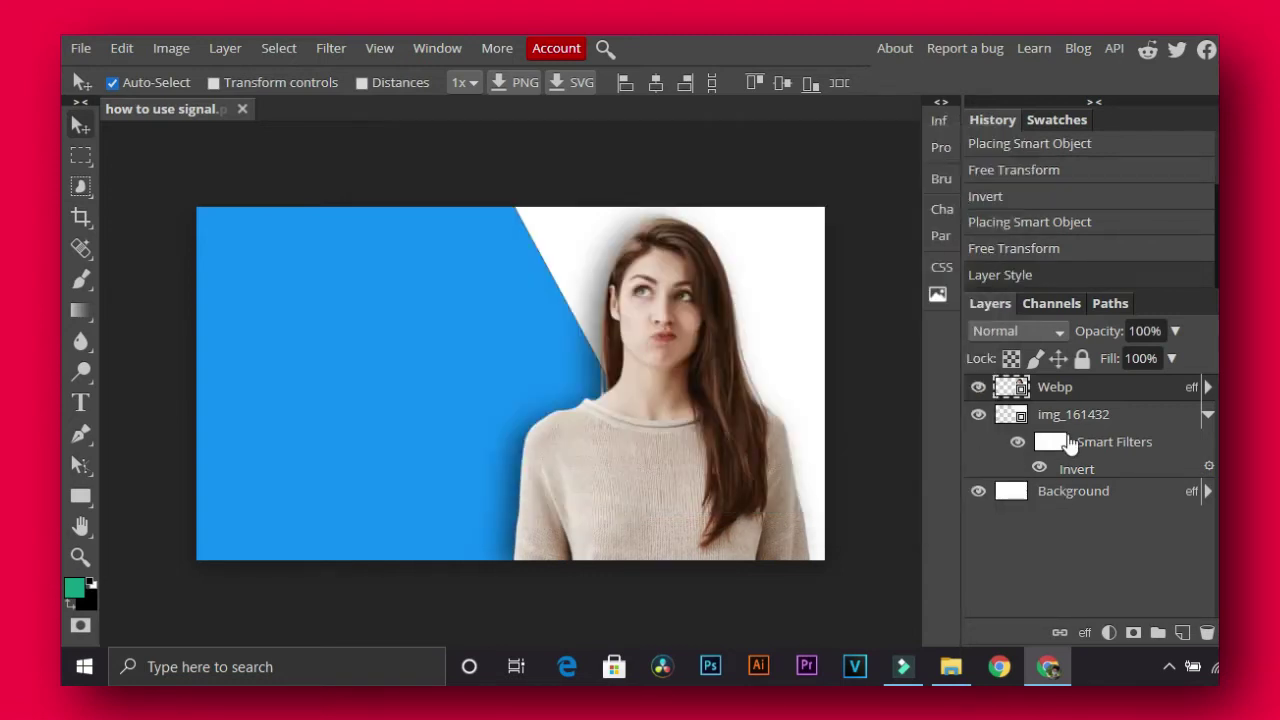
- Add a drop shadow to the white triangle wedge layer
right_click(1070, 414)
click(1192, 82)
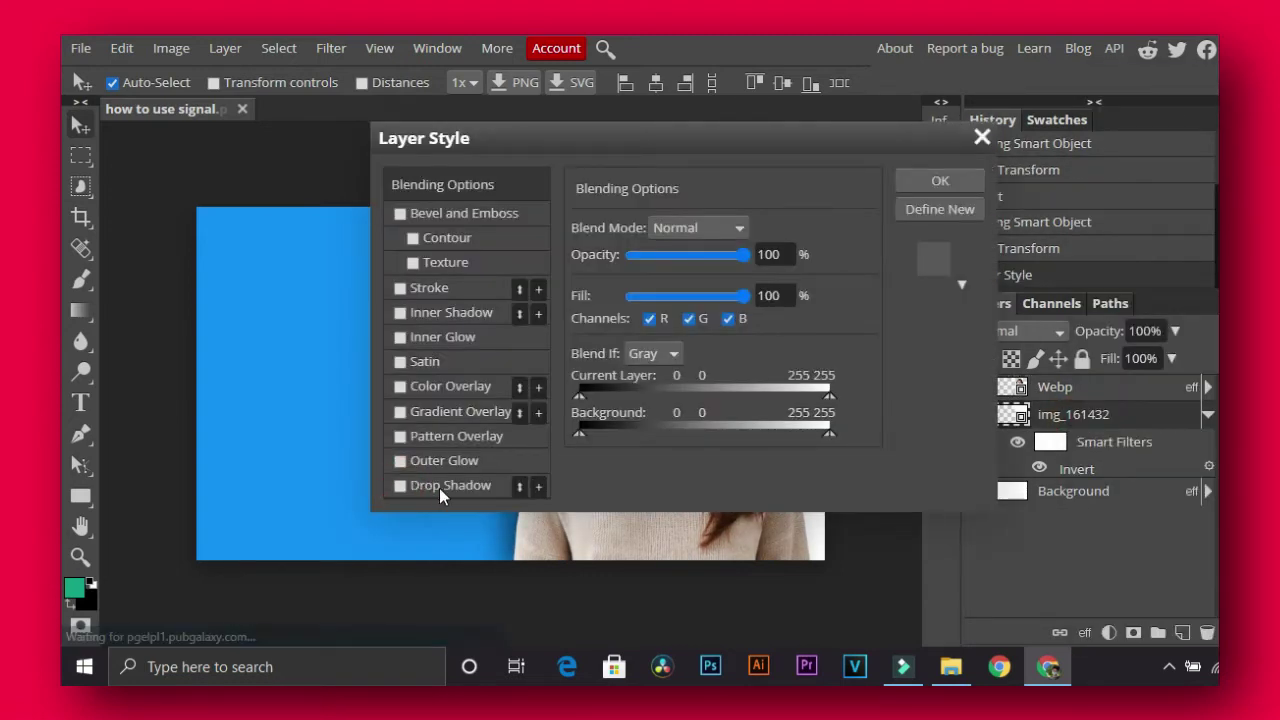
click(439, 487)
click(940, 180)
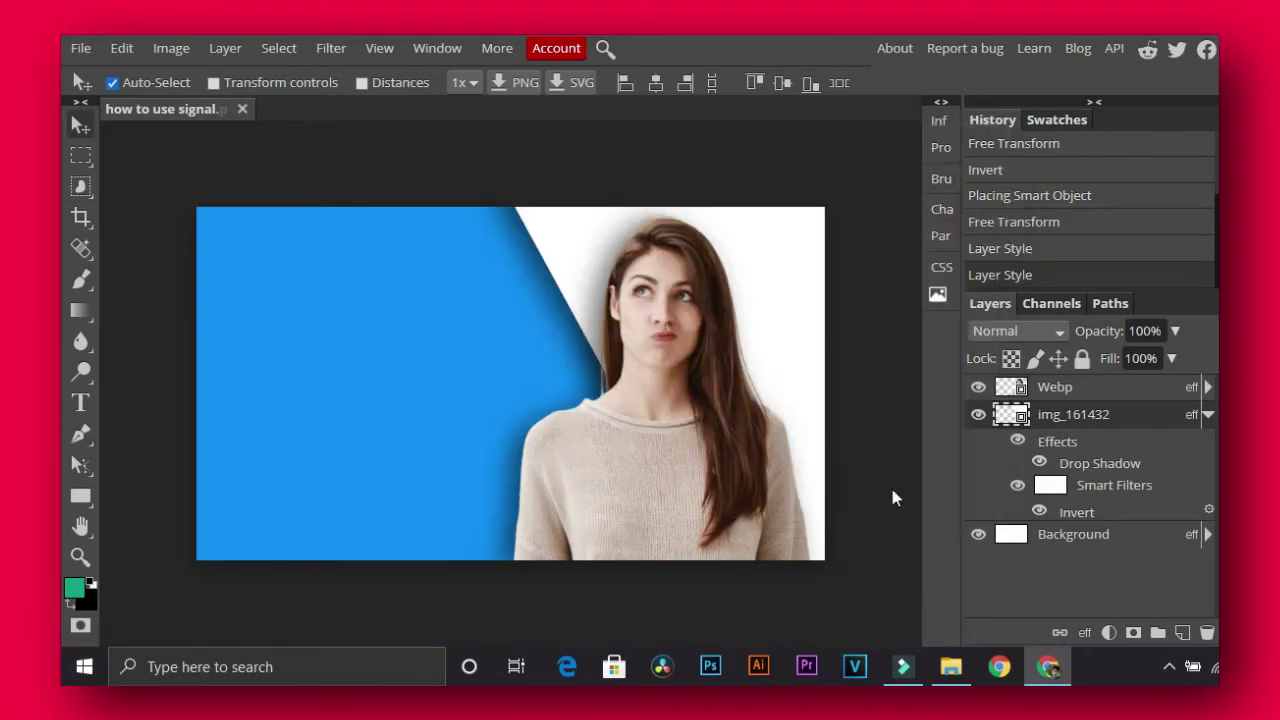
click(951, 667)
- Place the Signal icon at about 51% scale on the blue area's upper left
mouse_move(1184, 232)
mouse_down()
mouse_move(705, 420)
mouse_move(502, 403)
mouse_up()
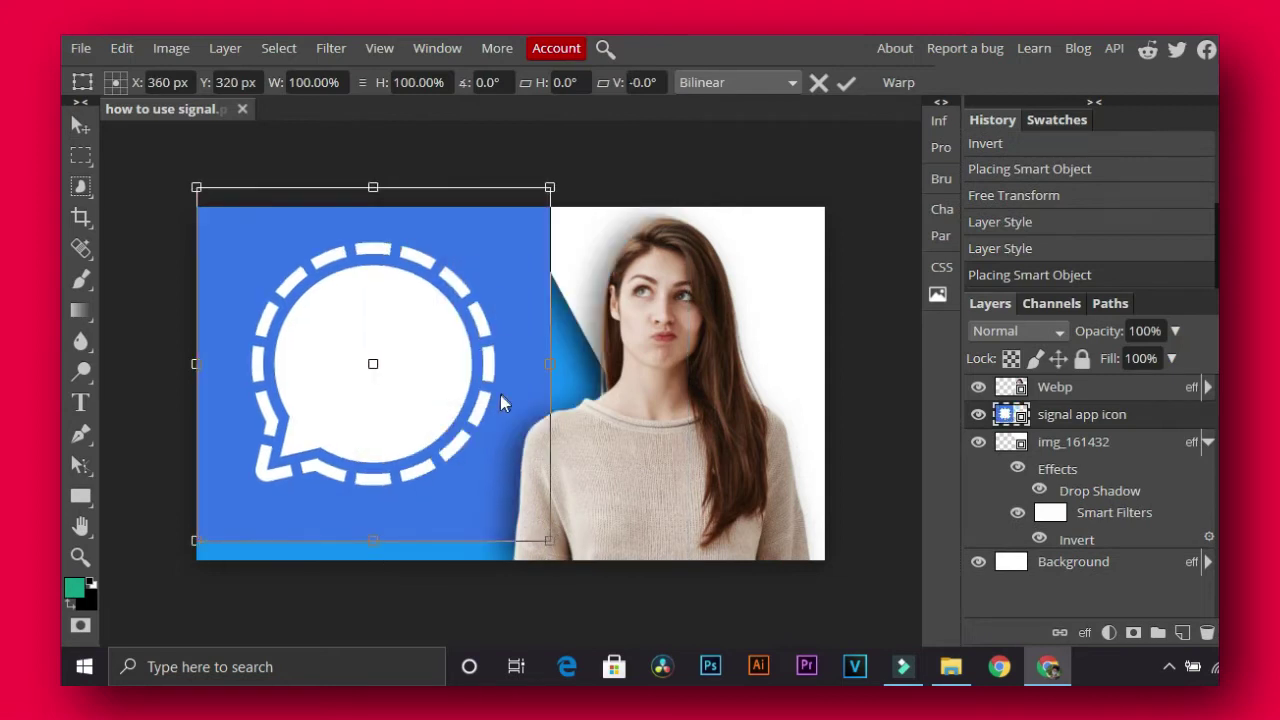
drag(530, 543, 402, 368)
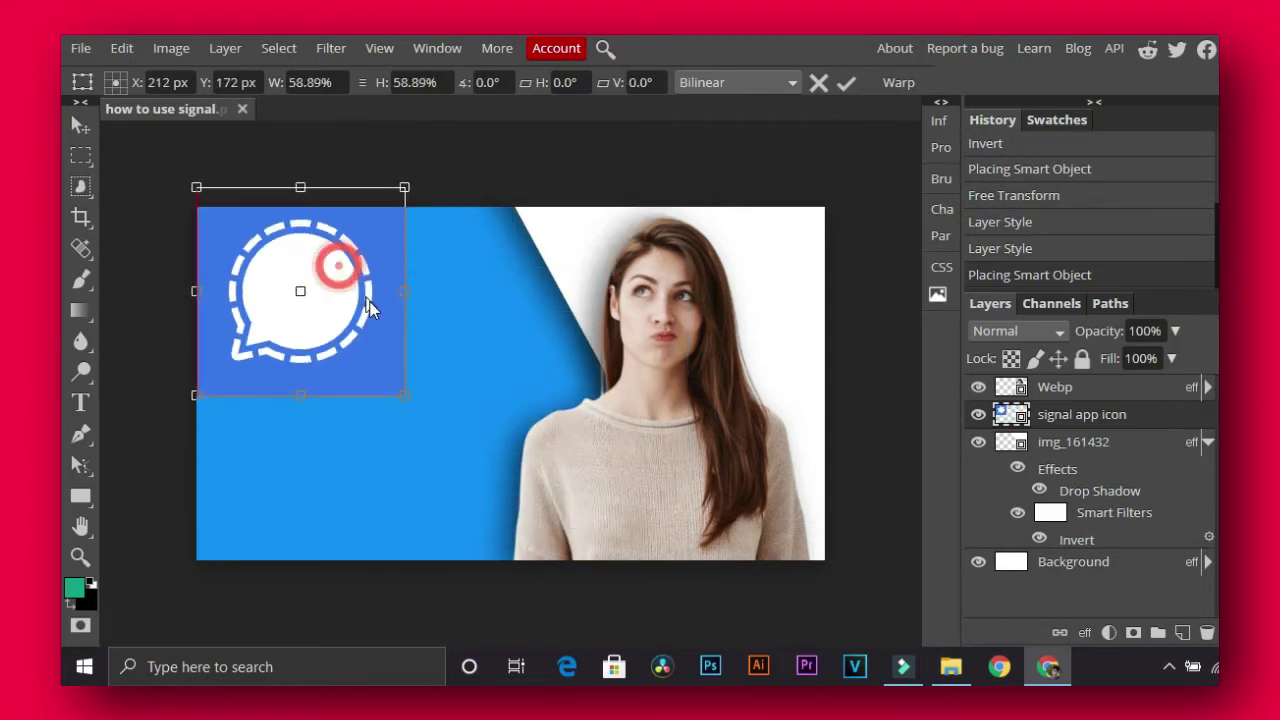
drag(337, 263, 405, 318)
drag(466, 440, 457, 430)
mouse_move(426, 359)
mouse_down()
mouse_move(439, 366)
mouse_move(431, 352)
mouse_up()
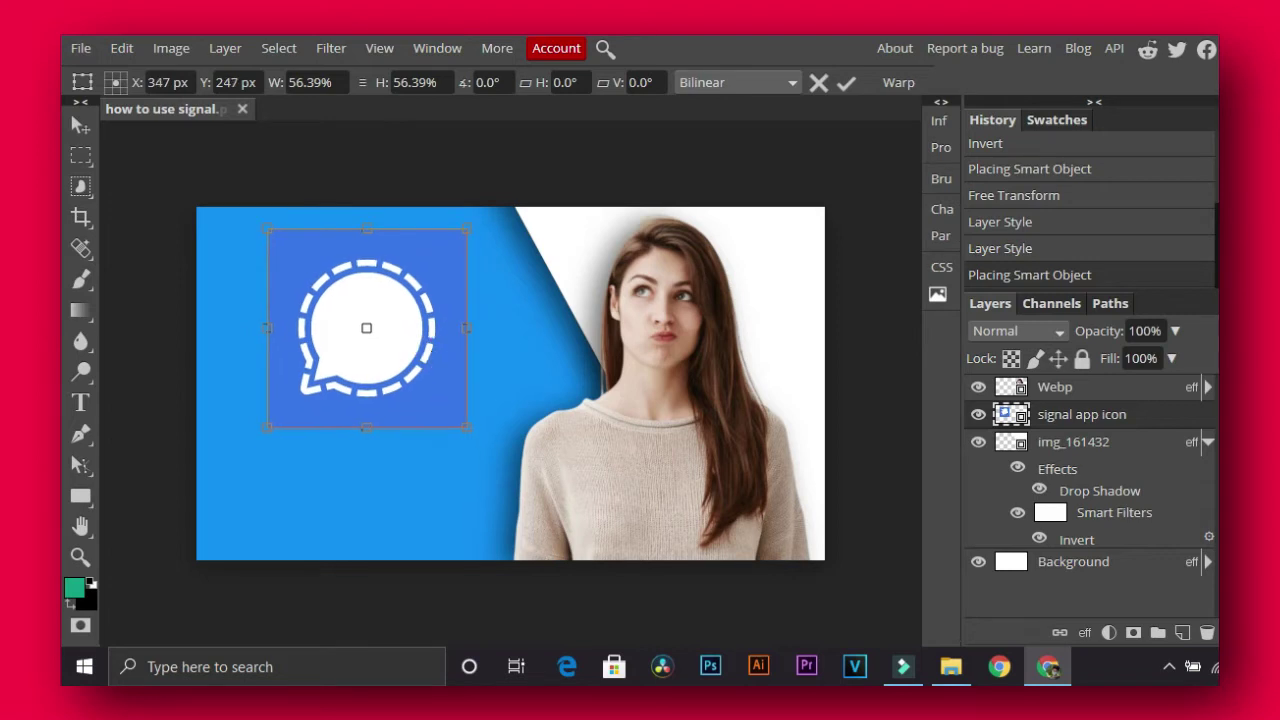
drag(465, 427, 416, 355)
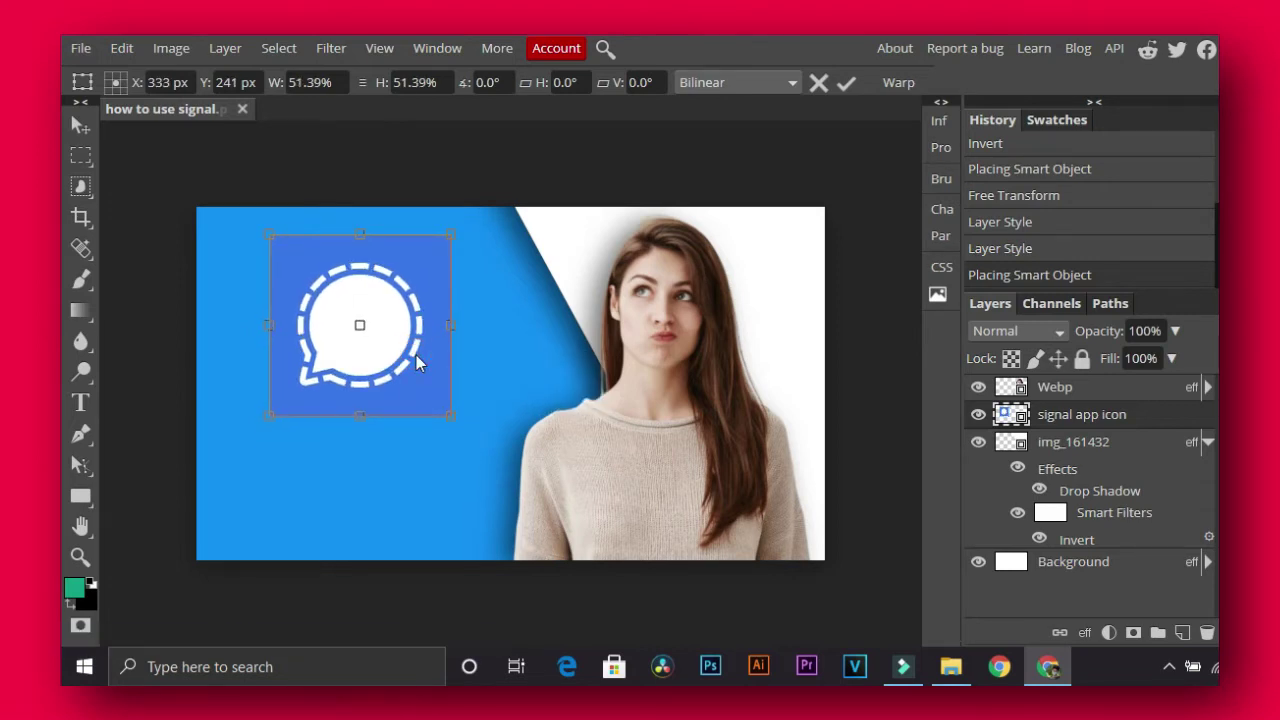
key(Return)
- Move the Signal icon layer to the top and give it a drop shadow
drag(1125, 414, 1118, 392)
right_click(1115, 390)
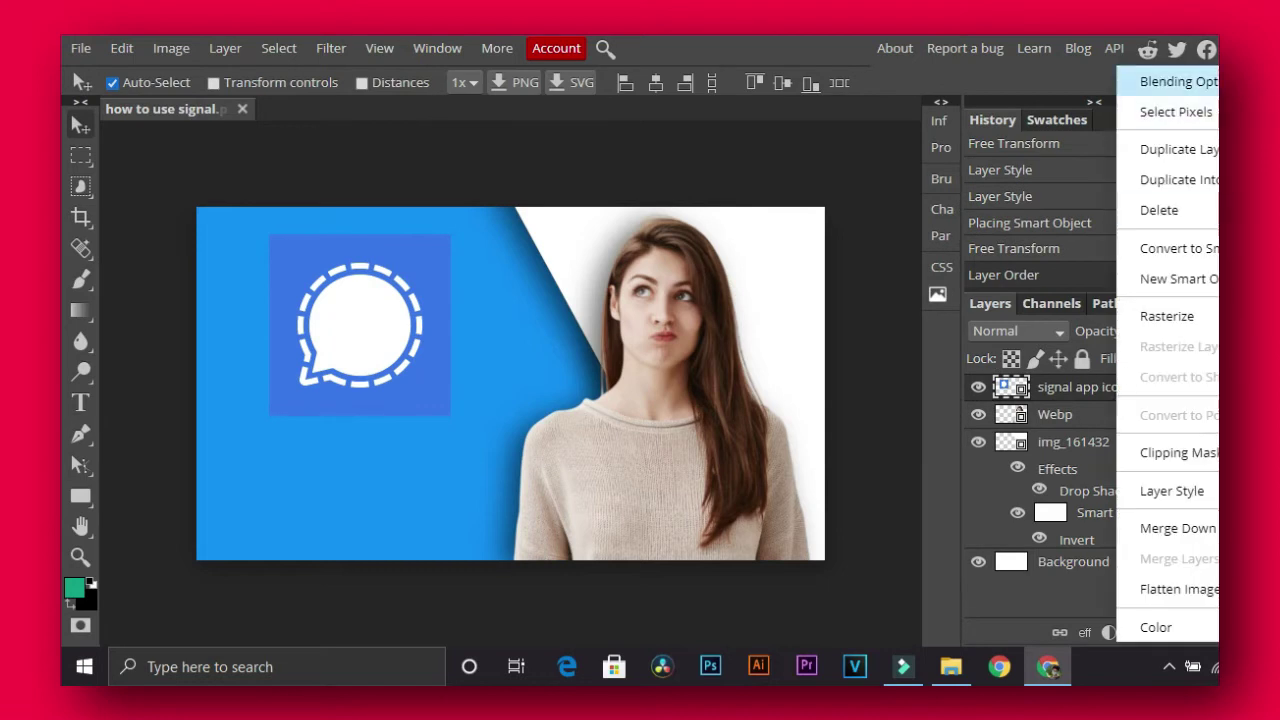
click(1150, 80)
click(402, 485)
click(940, 180)
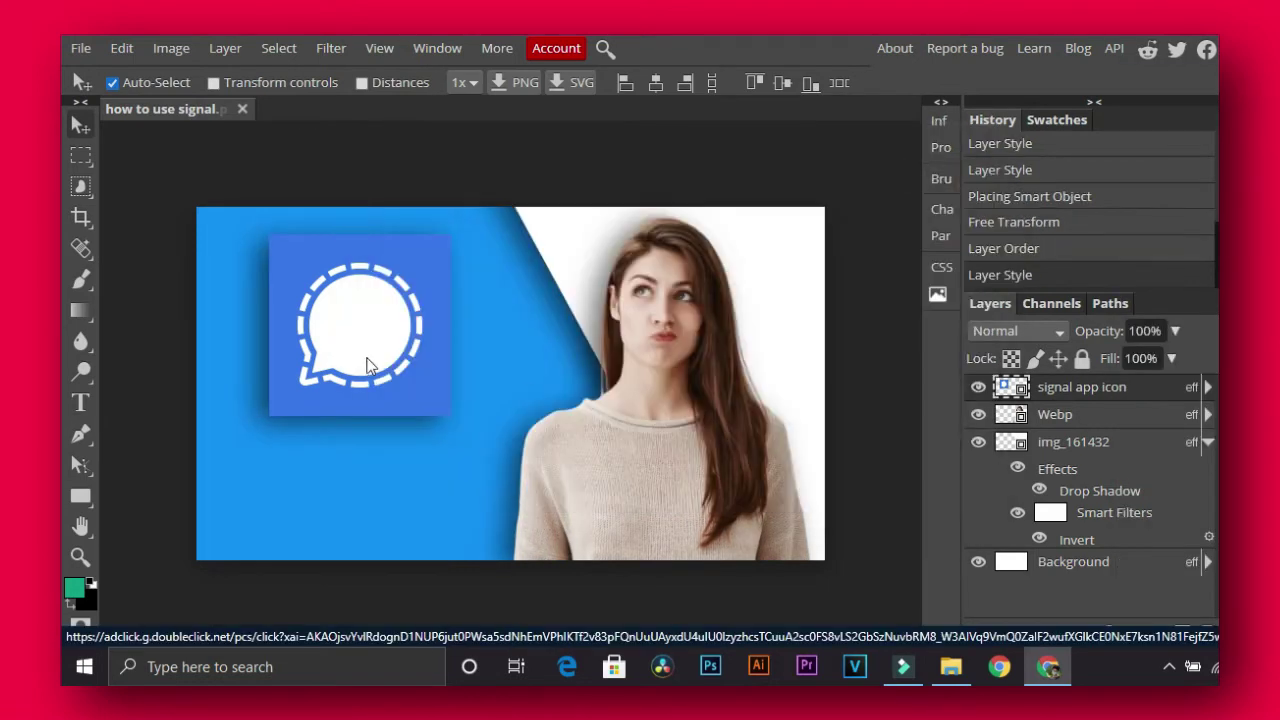
click(358, 368)
- Add a near-white stroke border around the Signal icon
right_click(1085, 387)
click(1150, 85)
click(401, 288)
click(598, 356)
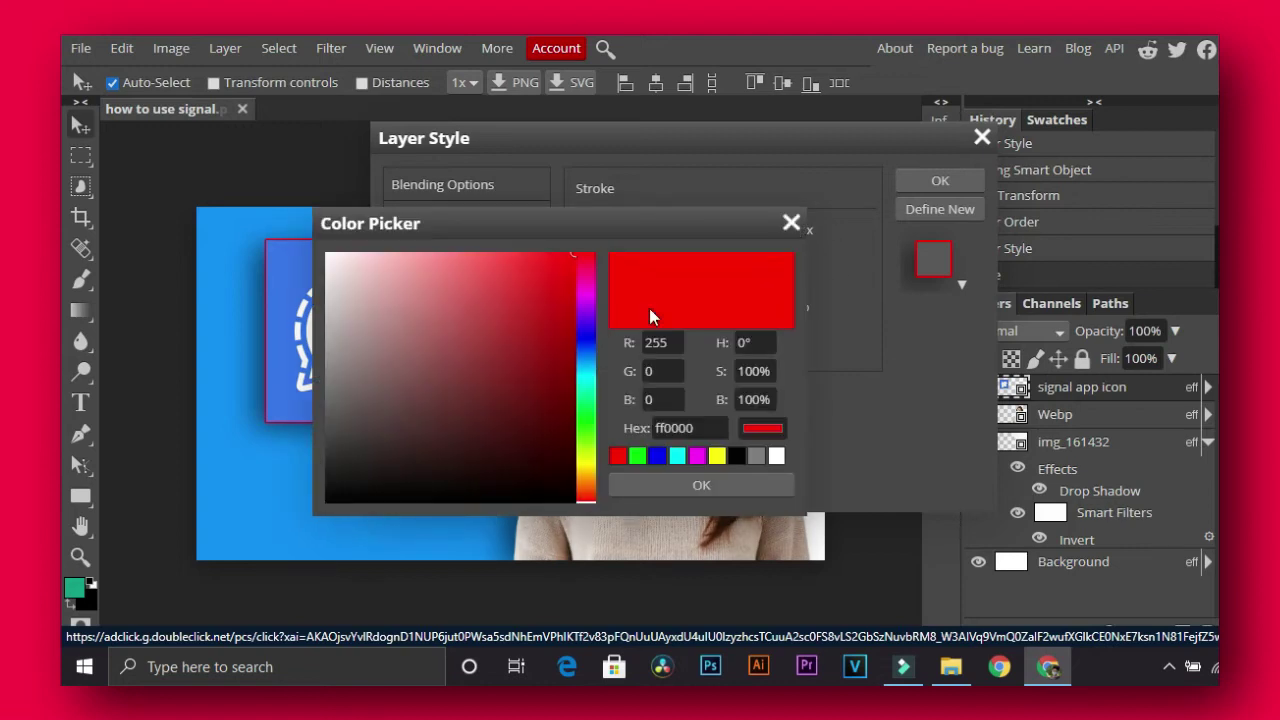
click(335, 253)
click(738, 487)
click(940, 180)
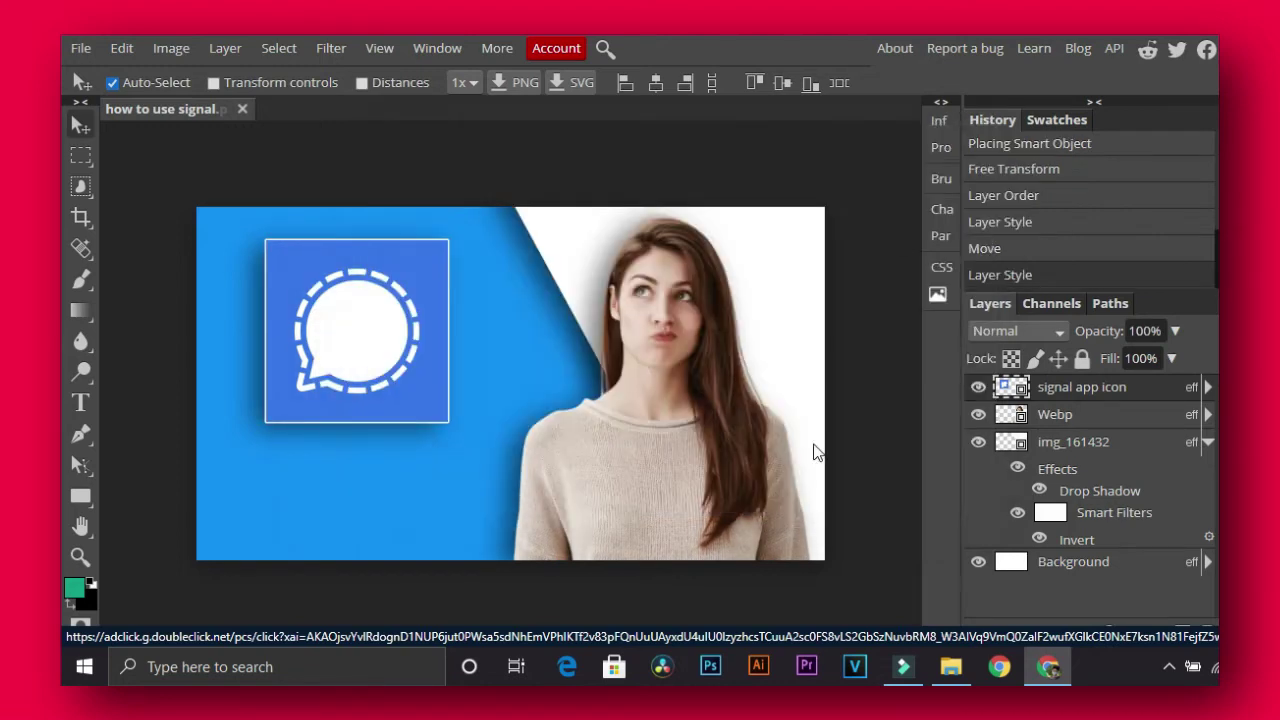
click(81, 402)
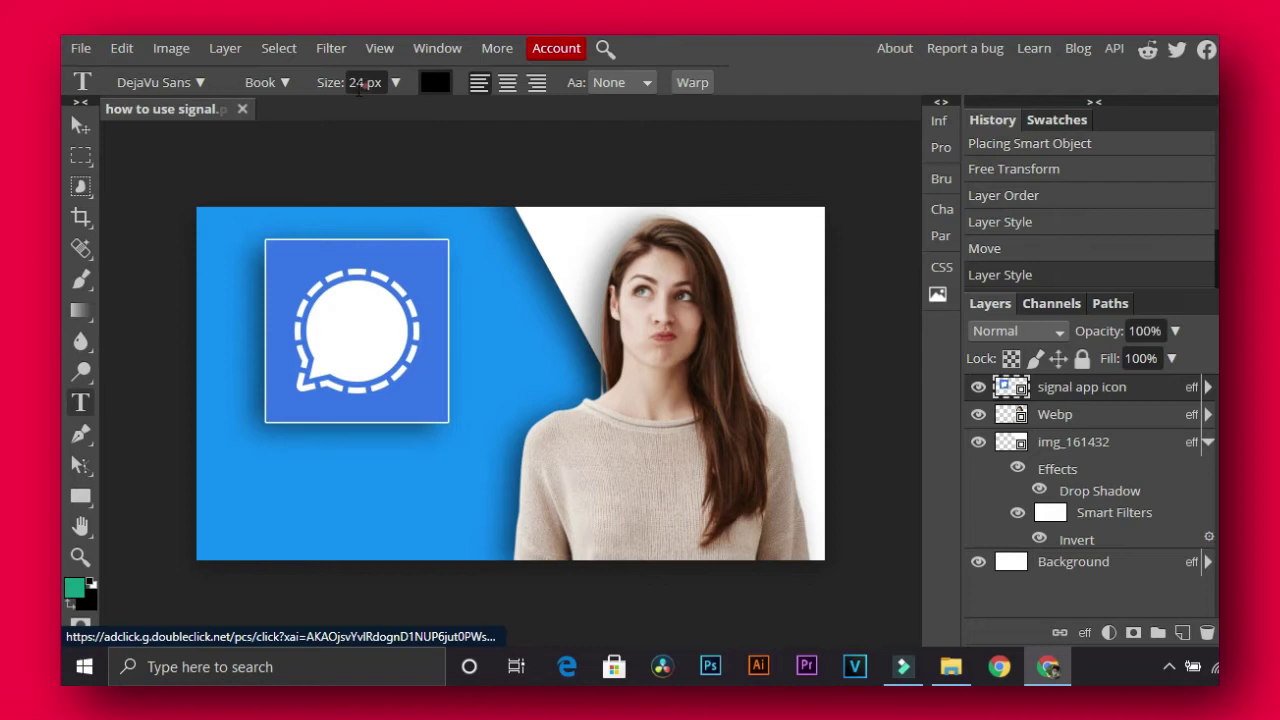
- Type 'HOW TO USE' in white 90 px text below the Signal icon
text(90)
key(Return)
click(436, 84)
click(330, 256)
click(701, 485)
click(258, 478)
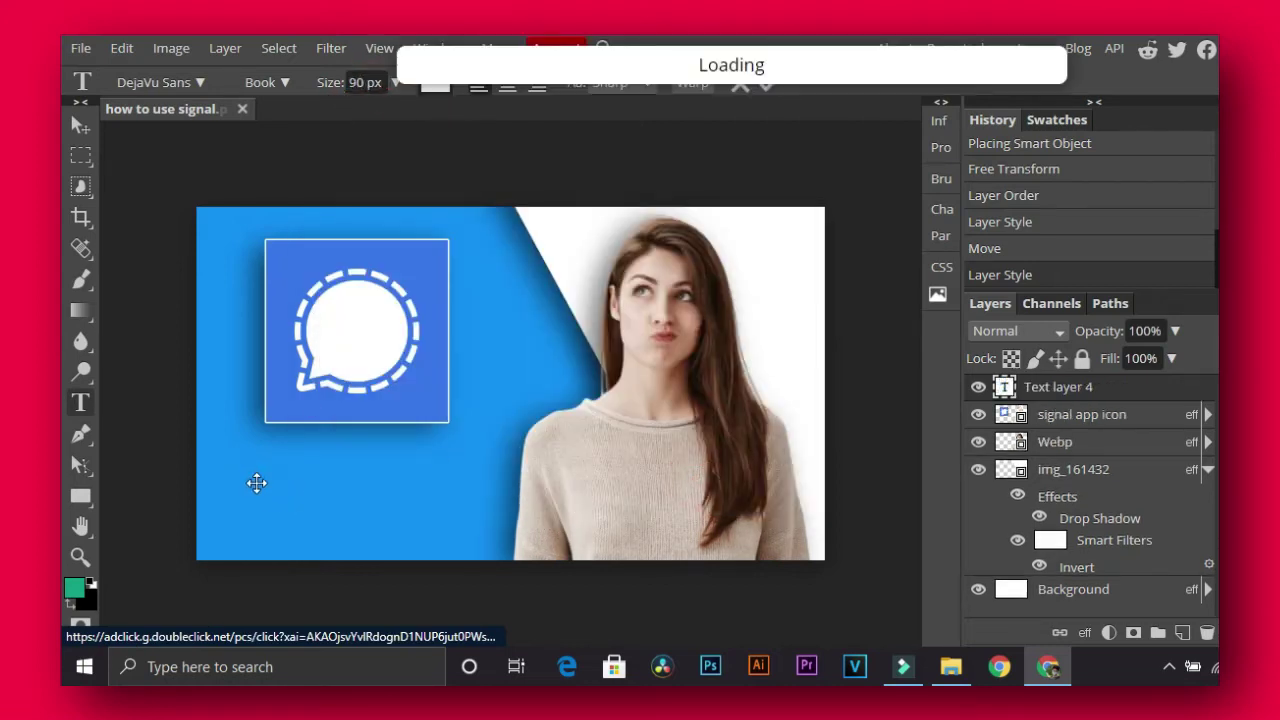
text(b)
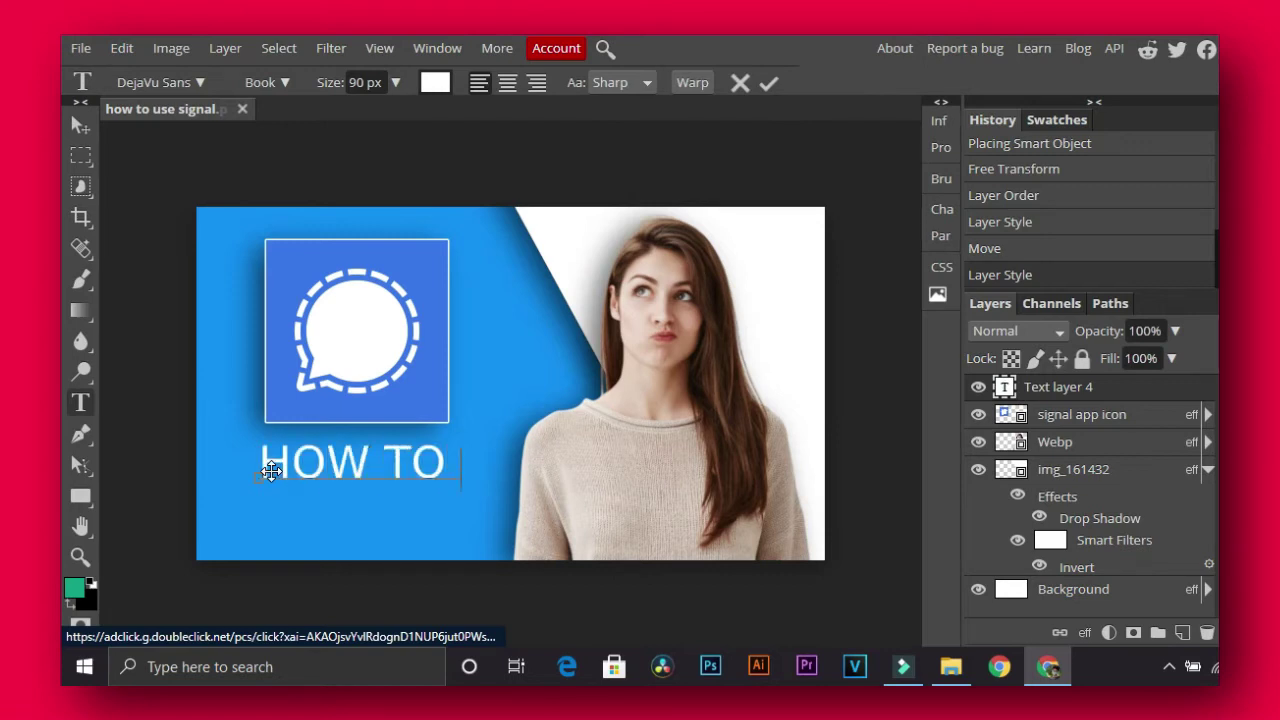
text(USE)
click(80, 125)
- Align HOW TO USE under the slightly raised icon and give the title a drop shadow
drag(430, 465, 395, 464)
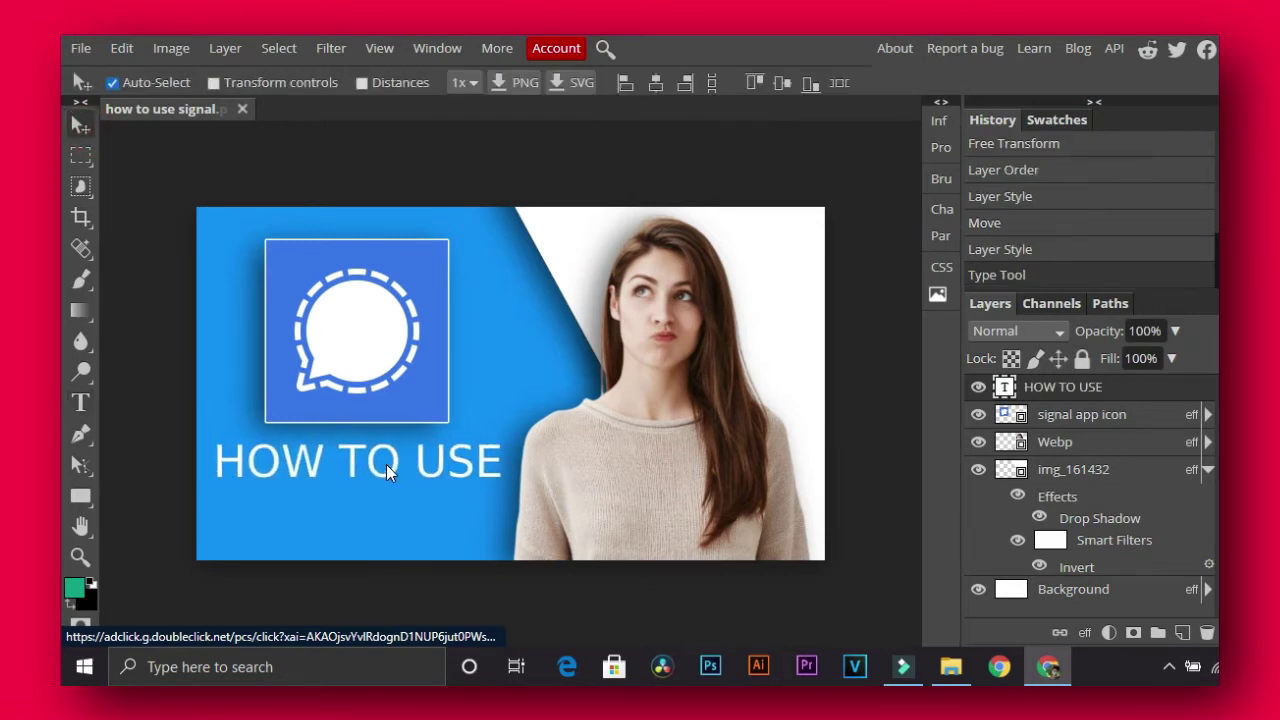
drag(433, 352, 434, 342)
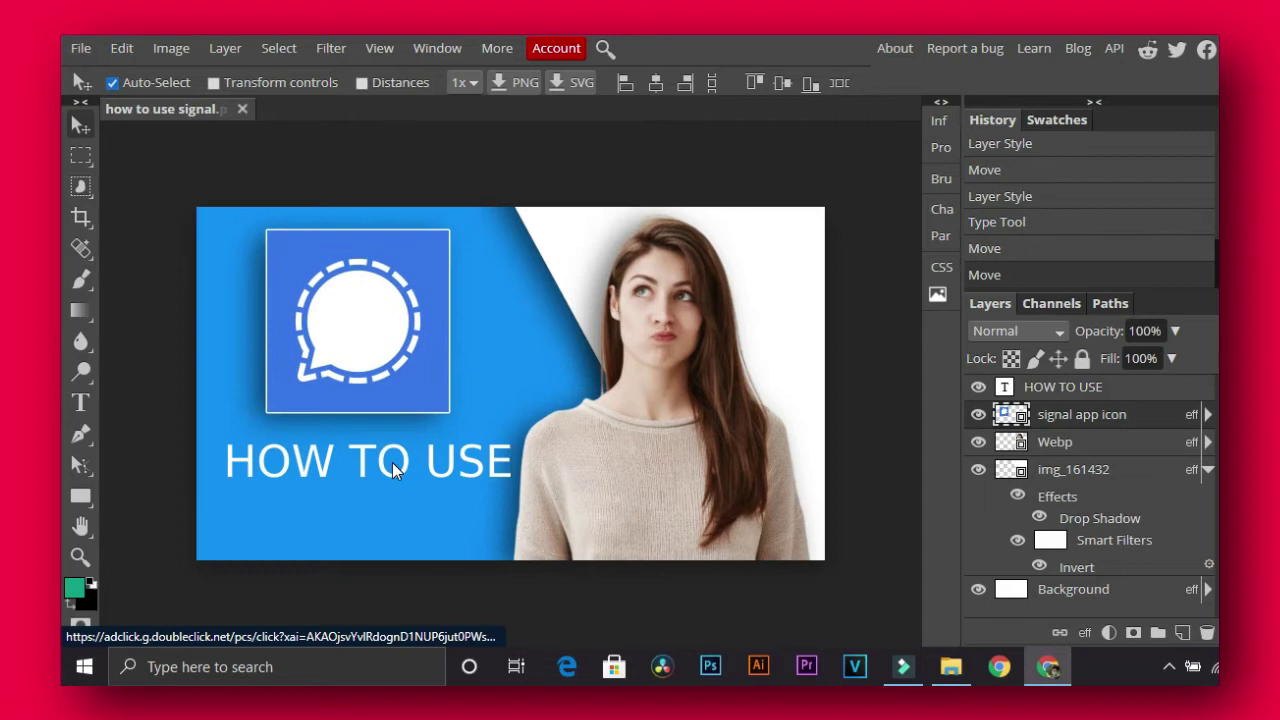
drag(394, 468, 388, 456)
right_click(1102, 390)
click(1150, 85)
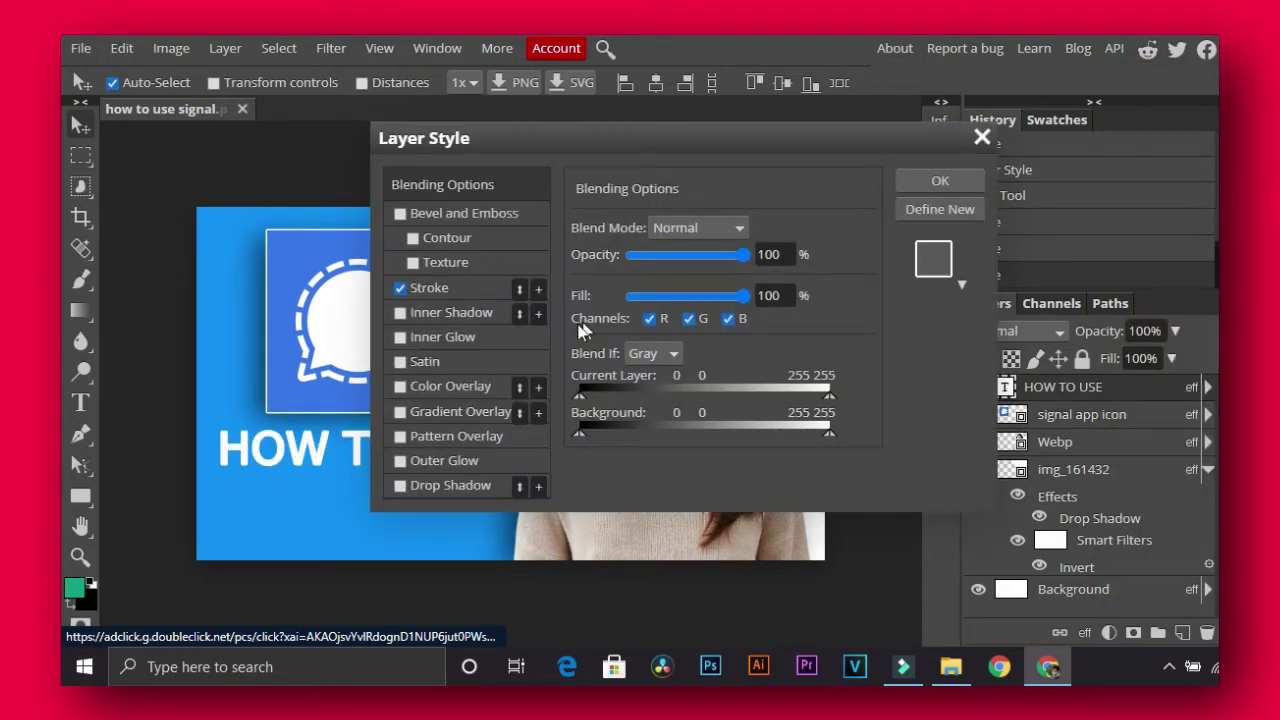
click(405, 488)
click(910, 187)
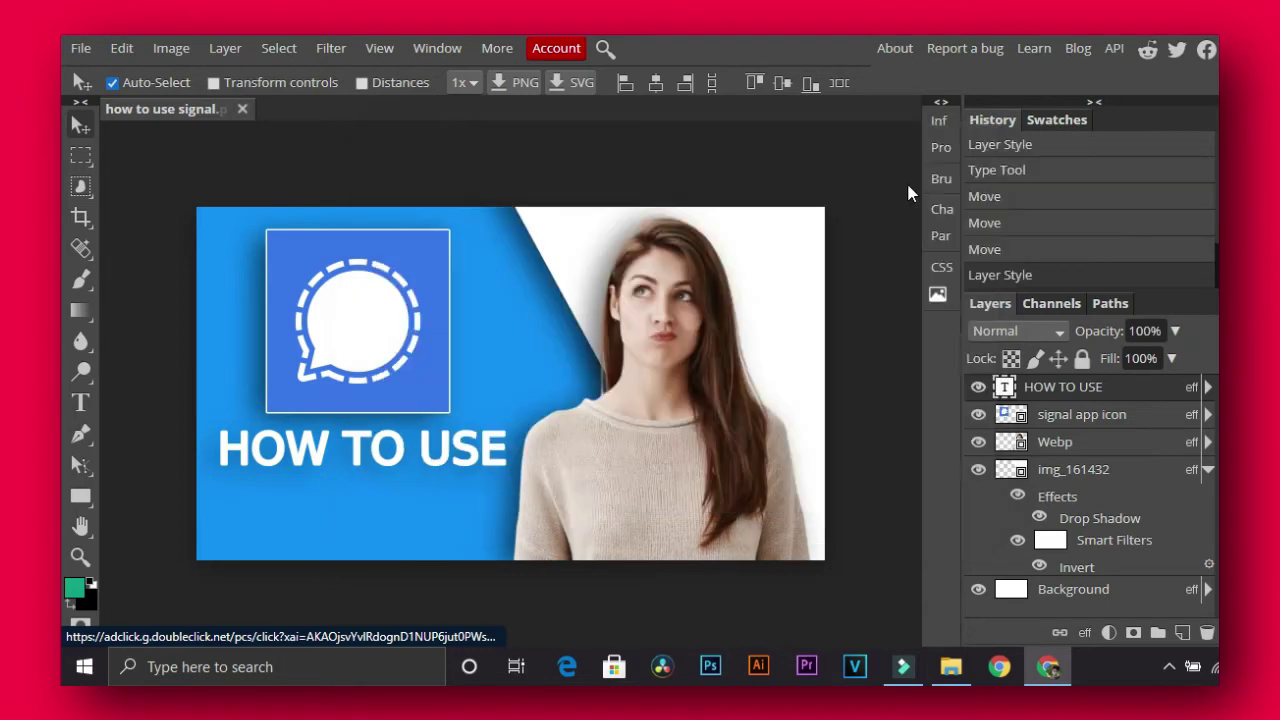
- Add a larger 'SIGNAL' text line centred beneath HOW TO USE
click(80, 402)
click(318, 505)
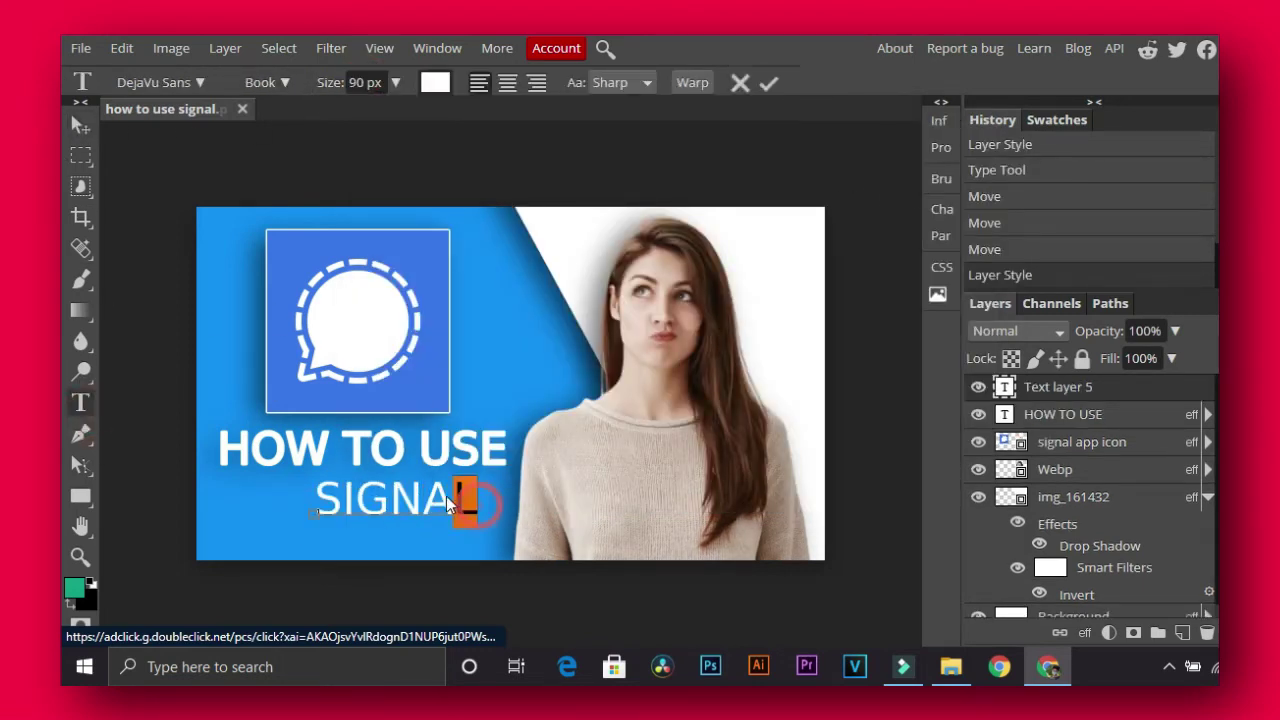
drag(447, 503, 314, 505)
text(13)
key(Return)
click(80, 124)
mouse_move(425, 506)
mouse_down()
mouse_move(367, 509)
mouse_move(382, 507)
mouse_up()
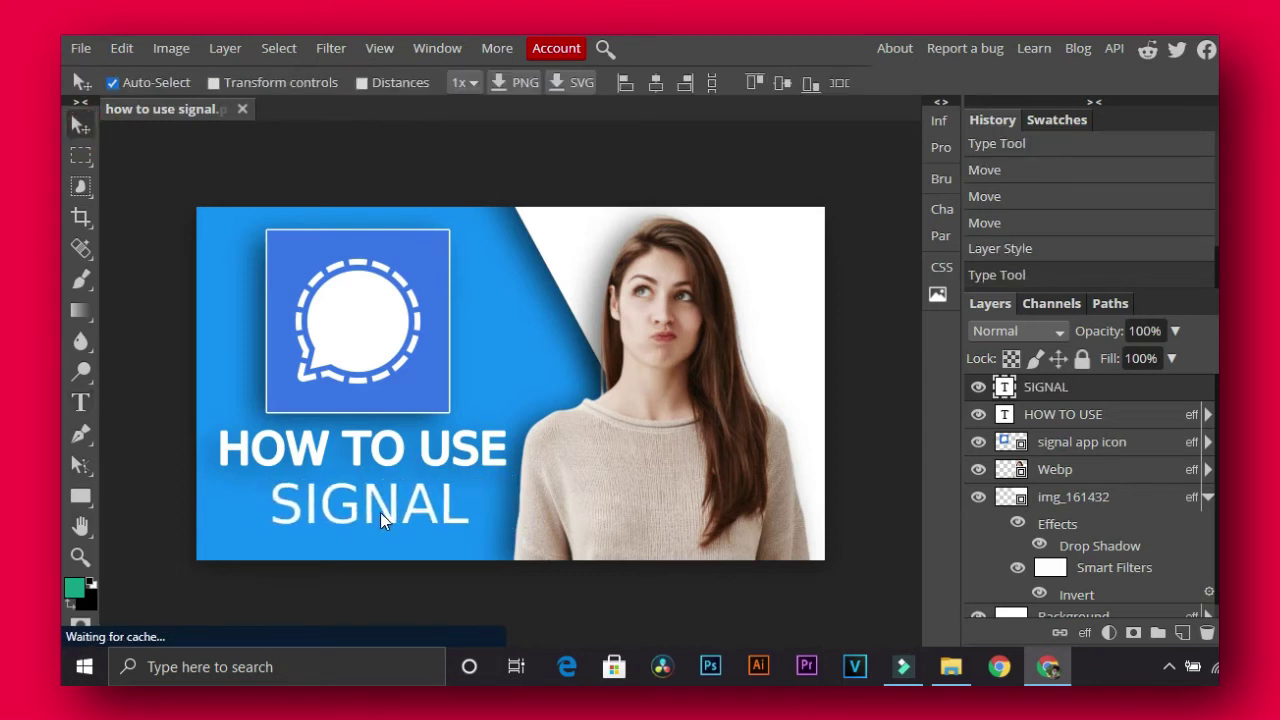
- Thicken the SIGNAL text with a stroke layer style
right_click(1041, 395)
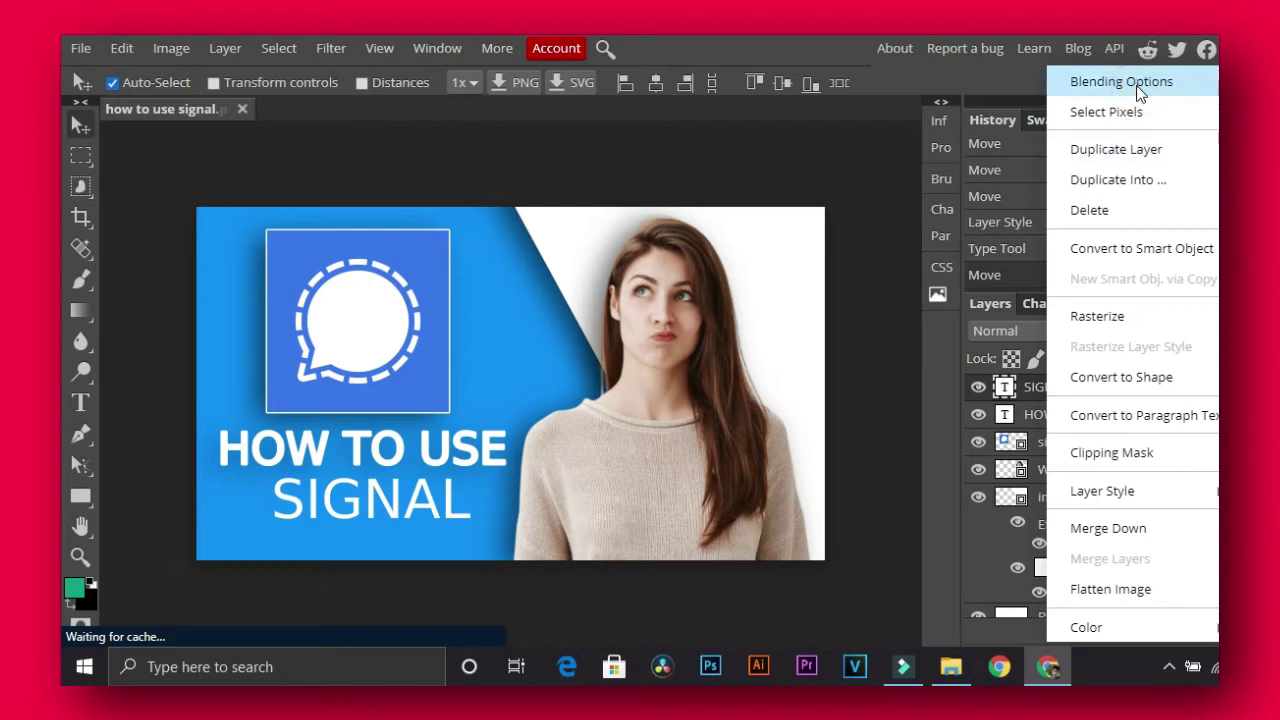
click(1122, 82)
click(401, 288)
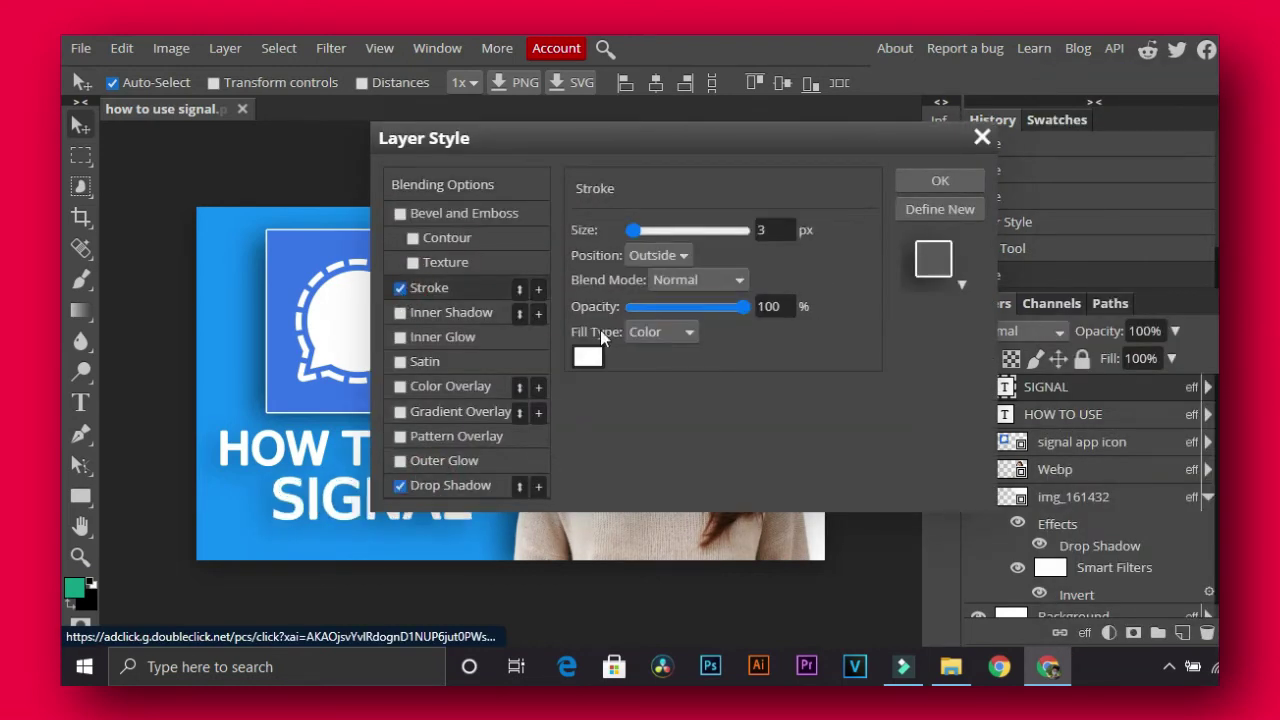
click(940, 180)
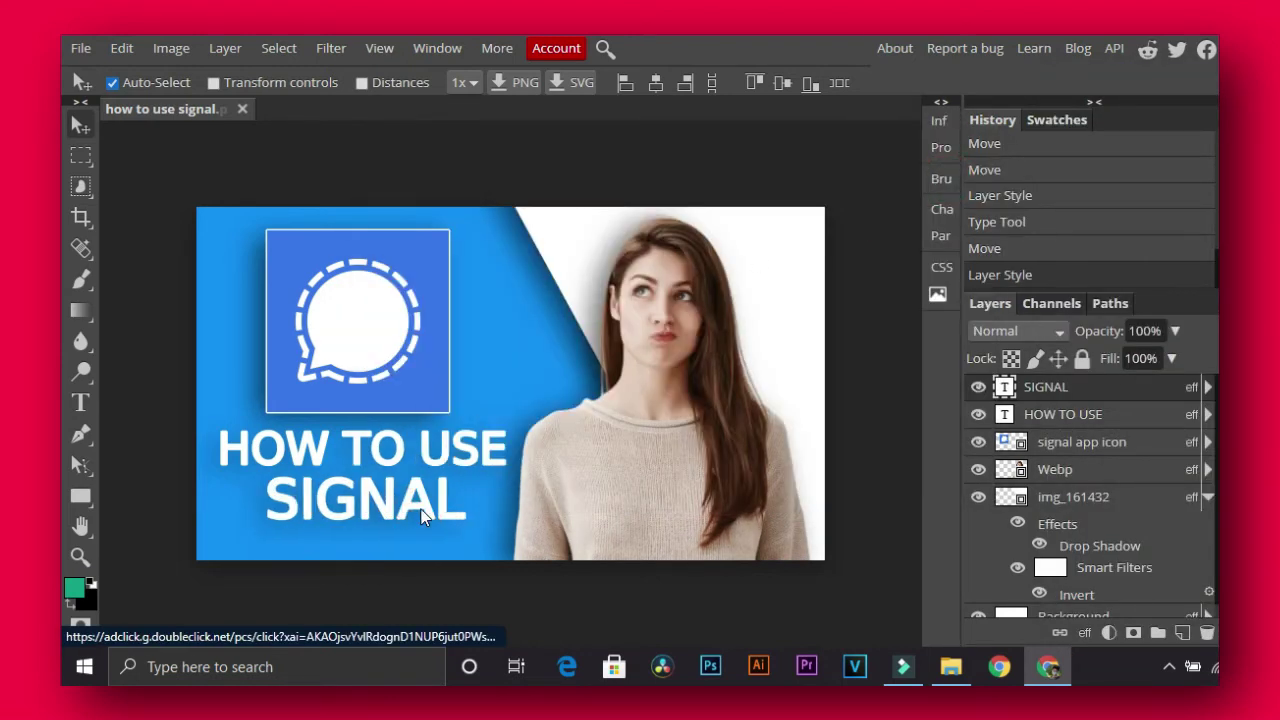
click(950, 667)
- Place the triangle image, shrink it into the bottom-left corner, and invert it to white
drag(1034, 143, 513, 368)
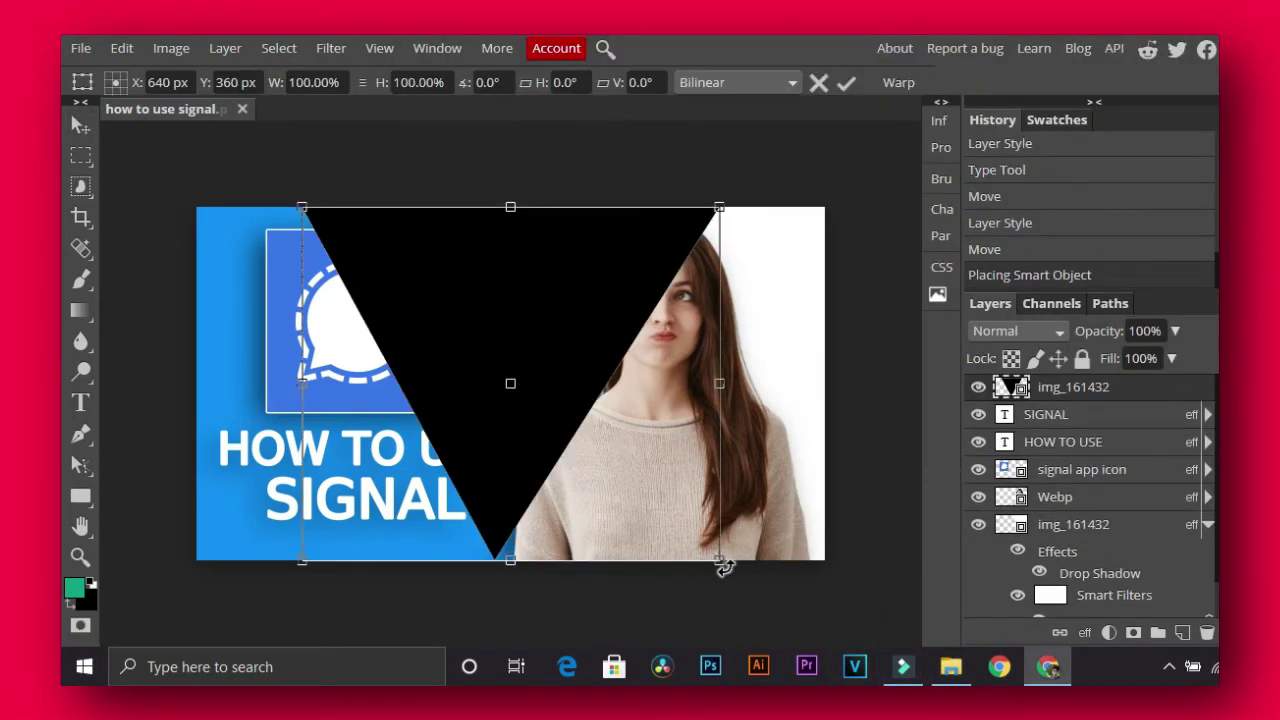
mouse_move(719, 560)
mouse_down()
mouse_move(606, 329)
mouse_move(545, 314)
mouse_move(531, 328)
mouse_up()
mouse_move(457, 229)
mouse_down()
mouse_move(305, 533)
mouse_move(405, 463)
mouse_move(138, 320)
mouse_move(398, 251)
mouse_up()
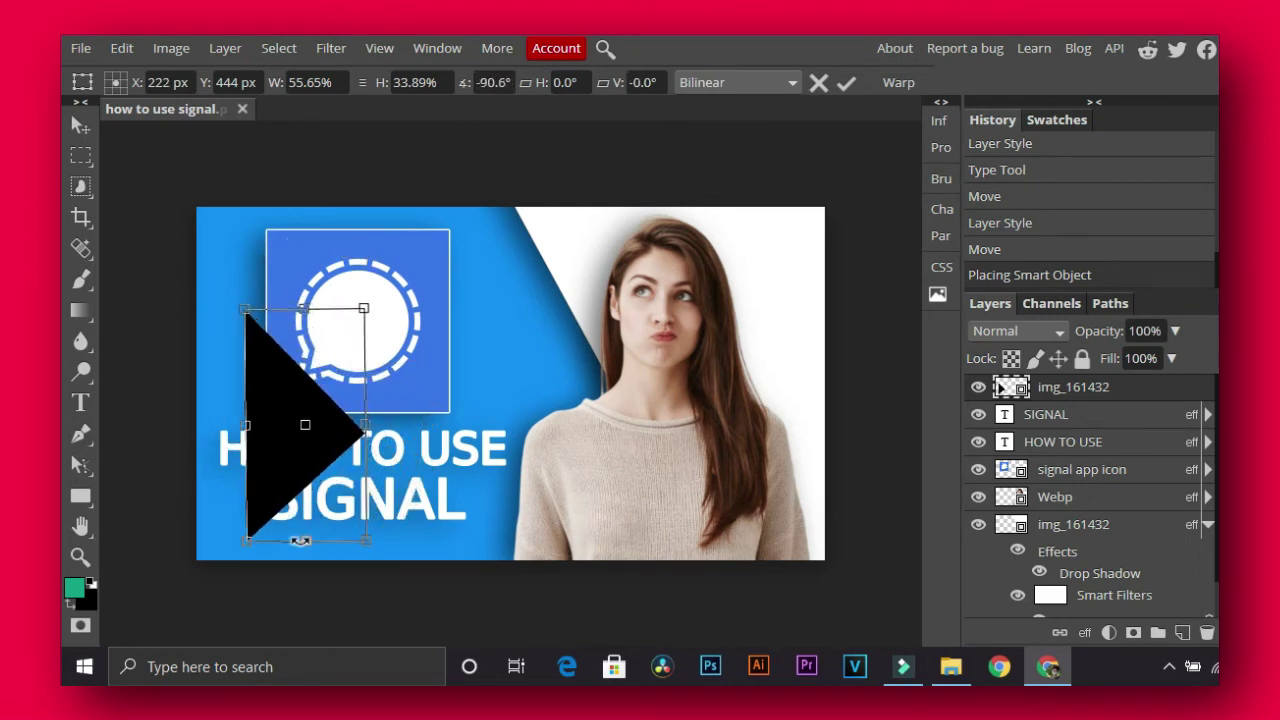
drag(300, 541, 300, 445)
drag(350, 375, 296, 549)
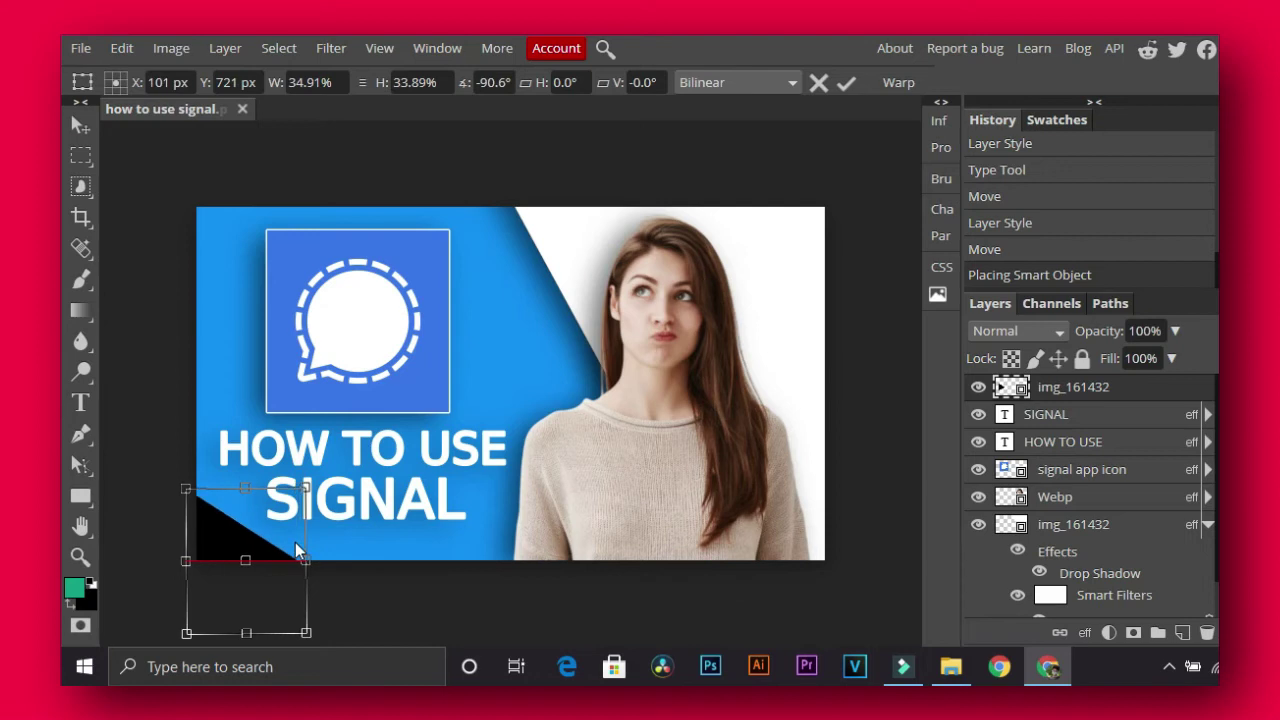
key(Return)
key(ctrl+i)
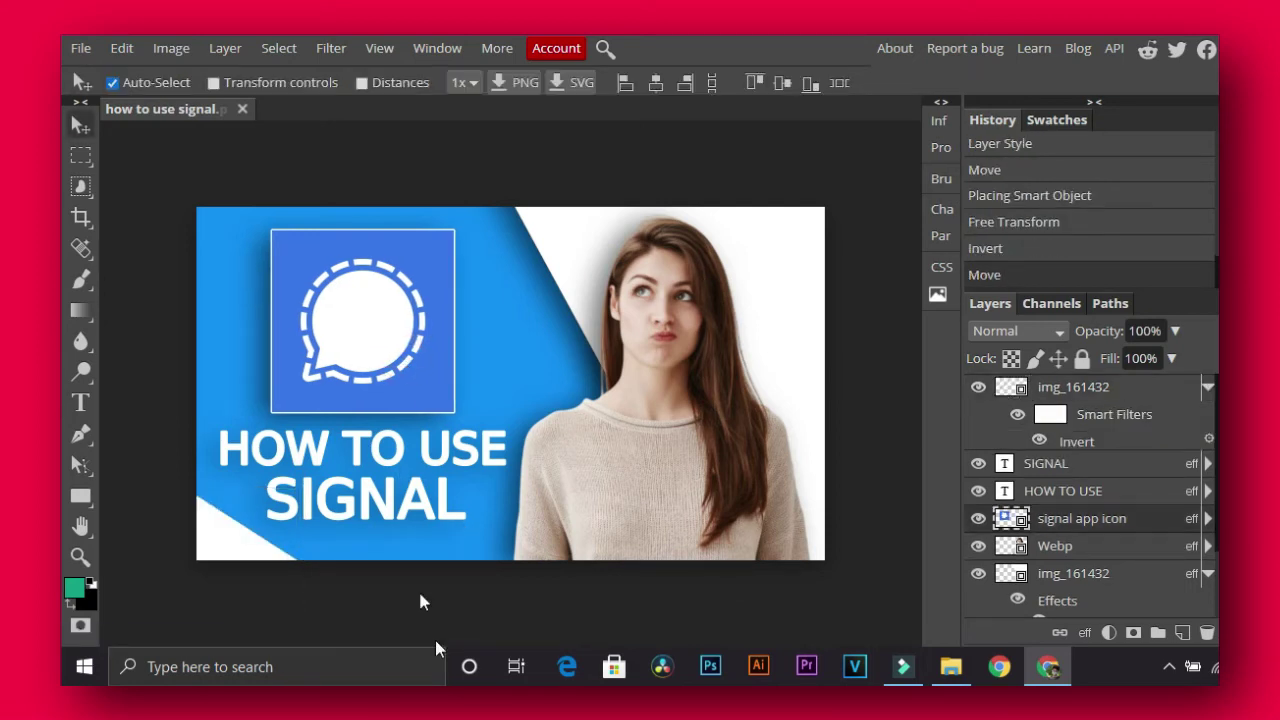
- Place the Tamil logo image and shrink it to about a third
mouse_move(950, 666)
click(945, 565)
scroll(1154, 341, down, 5)
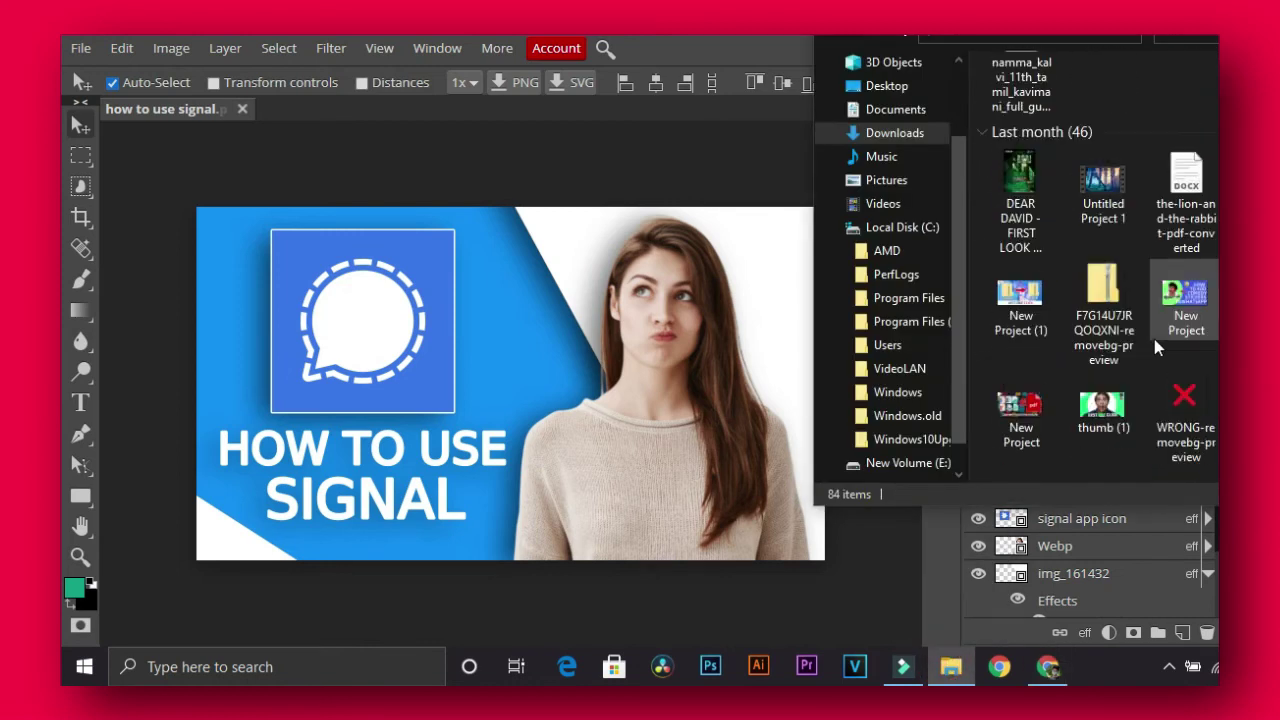
scroll(1157, 346, down, 1)
drag(1100, 310, 740, 350)
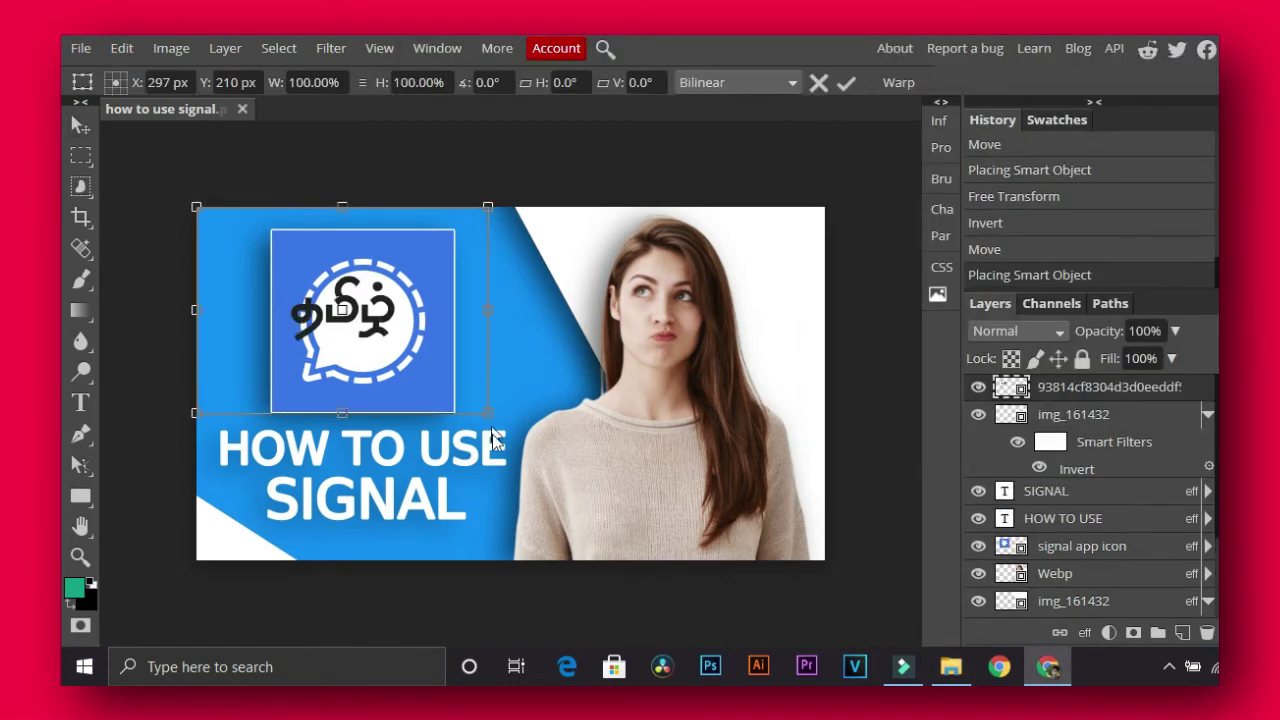
drag(483, 418, 276, 250)
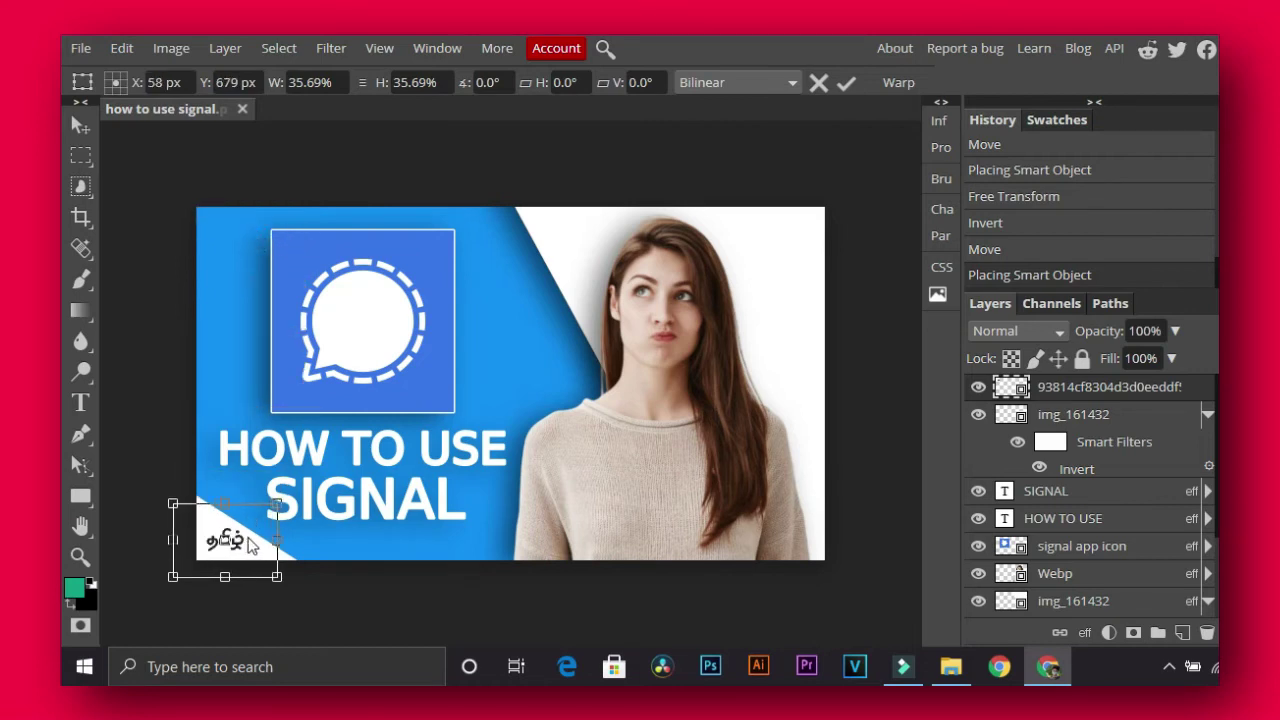
key(Return)
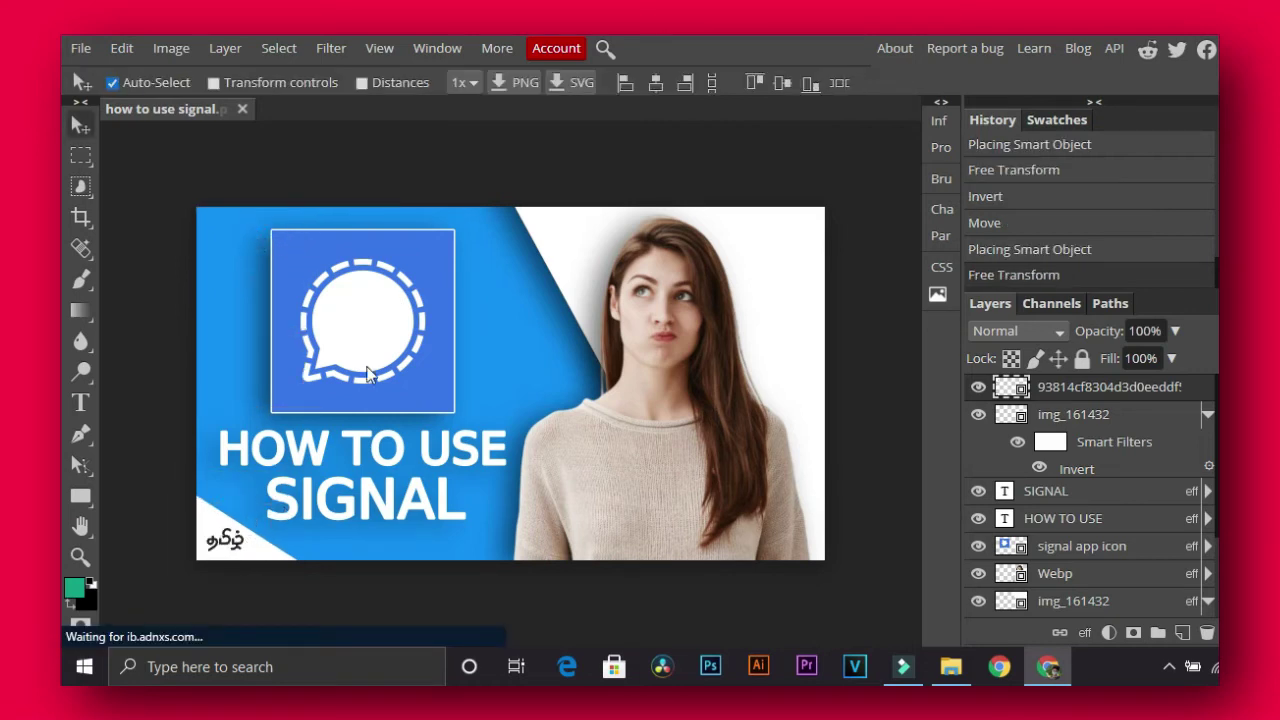
- Undo an accidental layer deletion, then delete the too-small Tamil logo layer
right_click(228, 543)
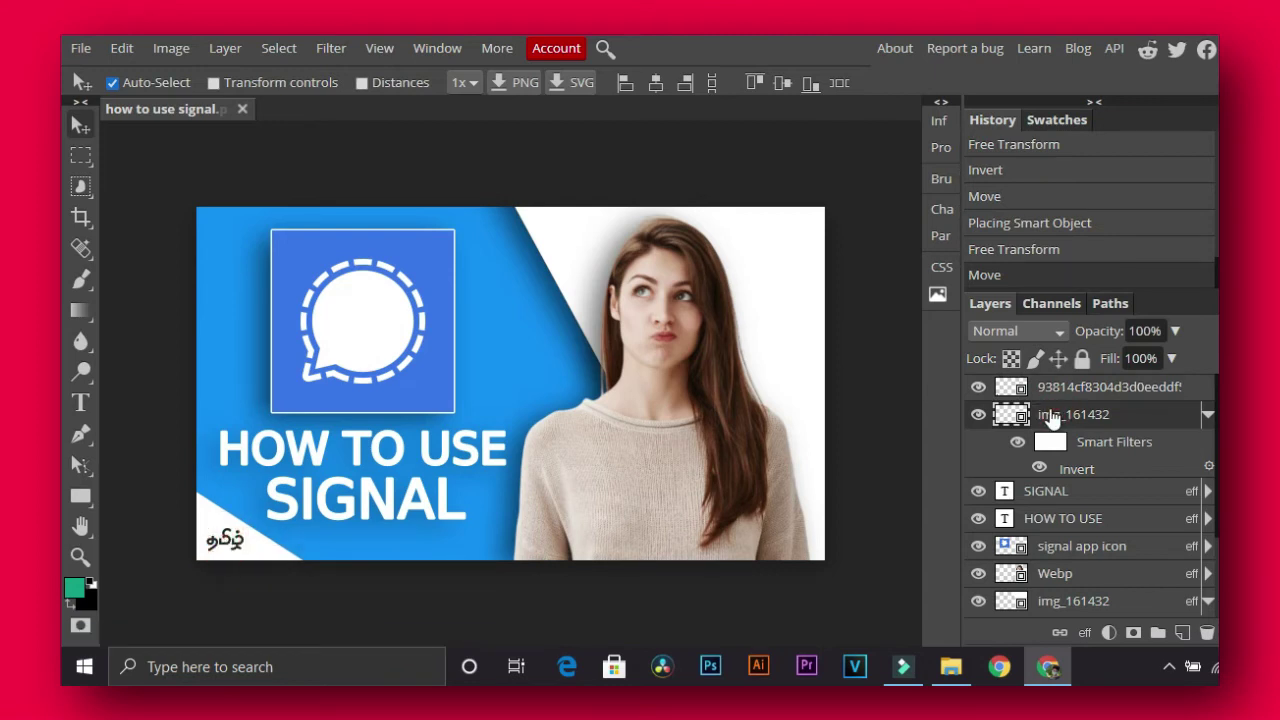
key(Delete)
key(ctrl+z)
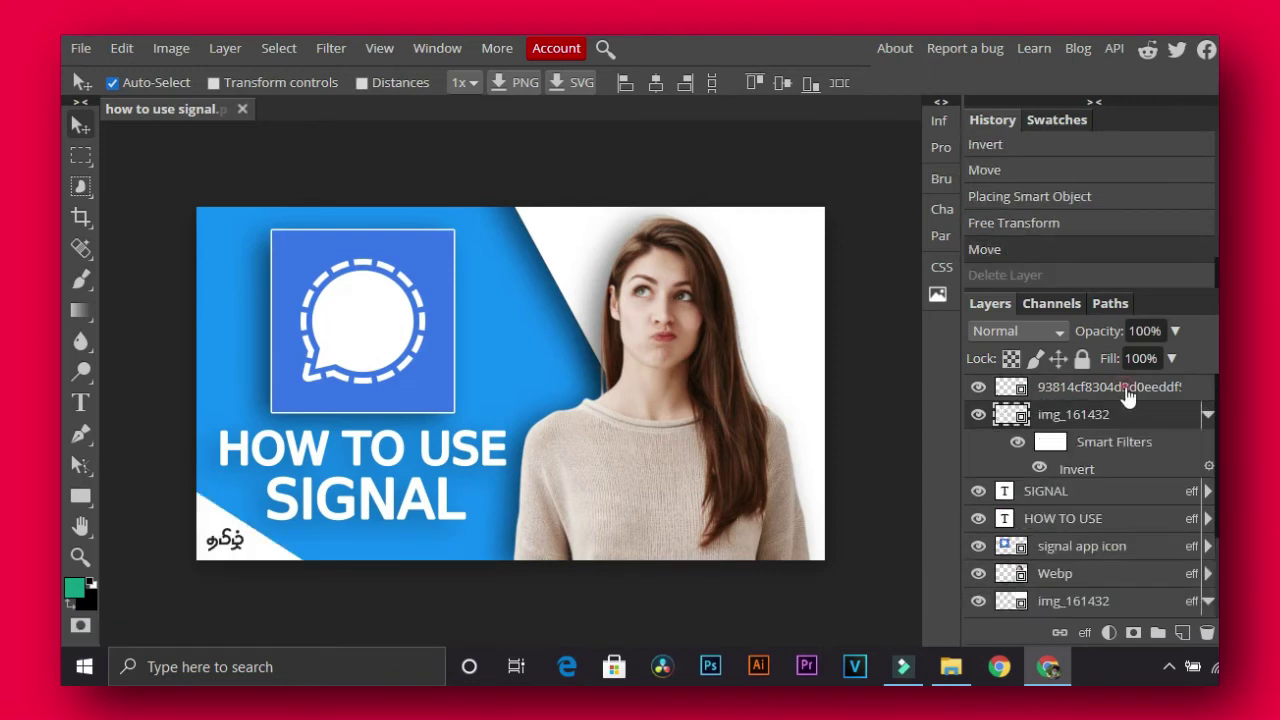
click(1127, 397)
key(Delete)
- Re-place the Tamil logo at about 76% in the top-right corner above the woman
click(957, 585)
drag(1108, 305, 637, 371)
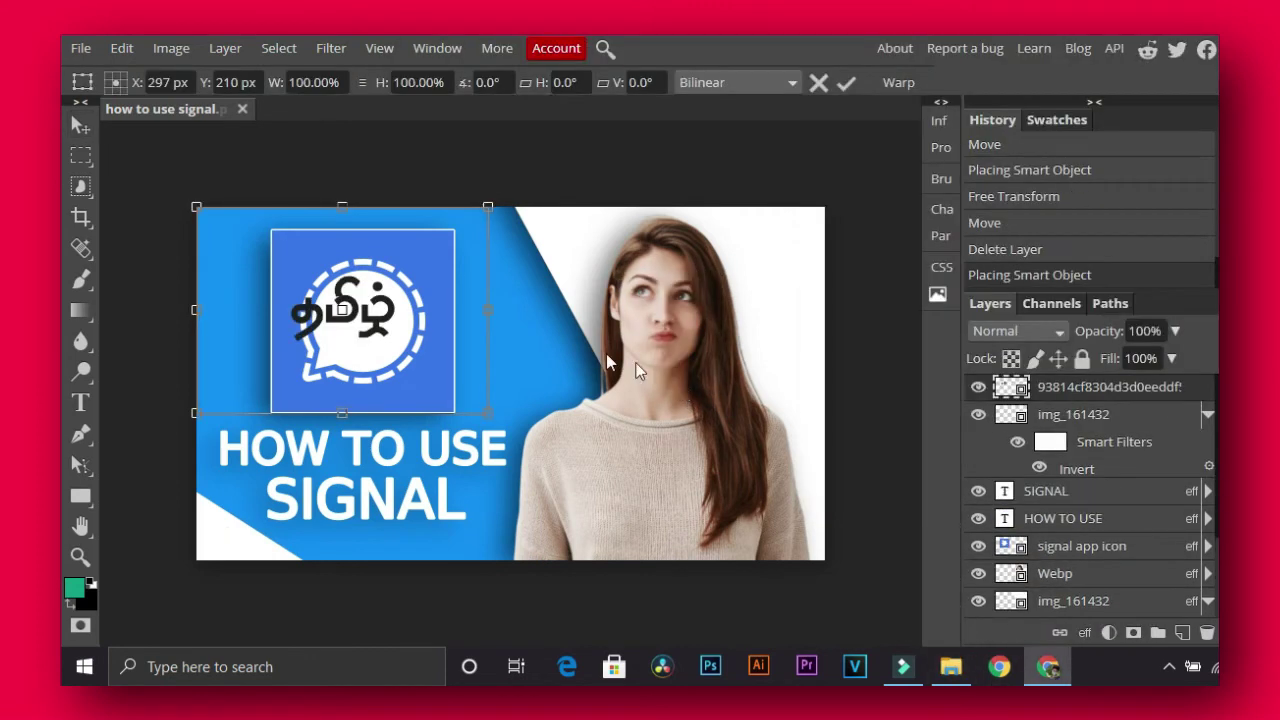
drag(380, 340, 785, 283)
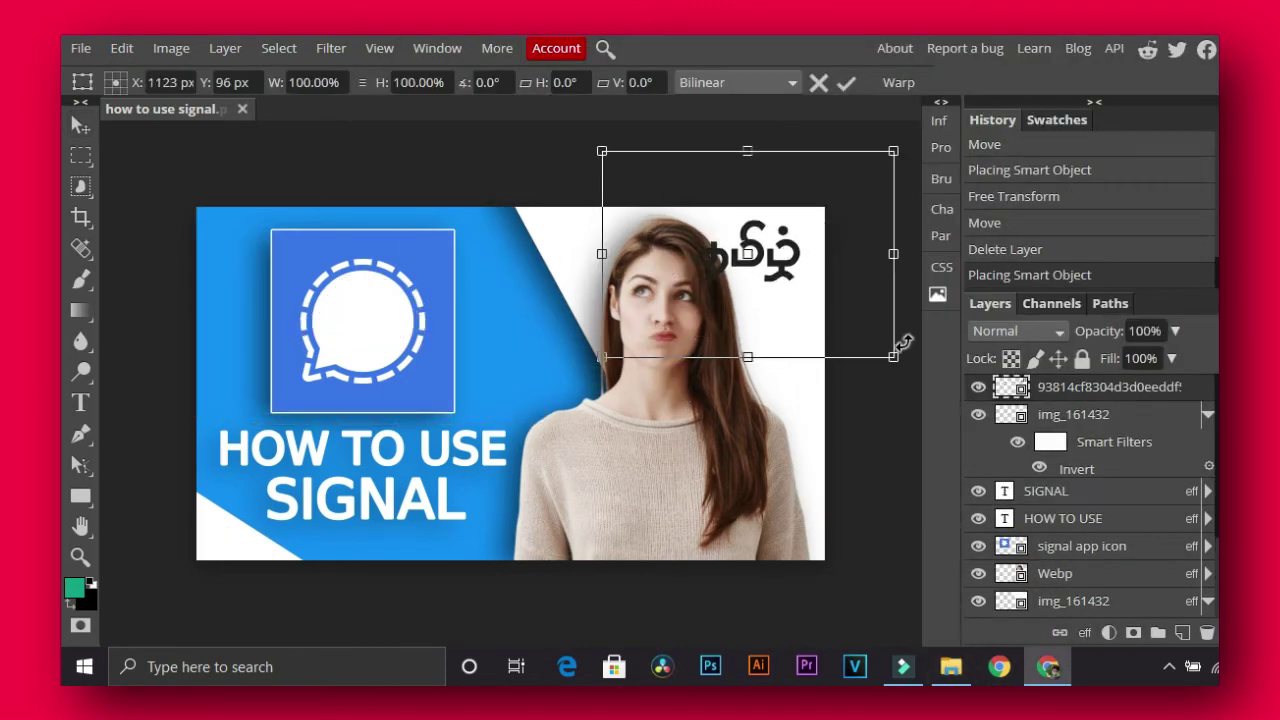
drag(893, 357, 824, 309)
drag(720, 240, 785, 257)
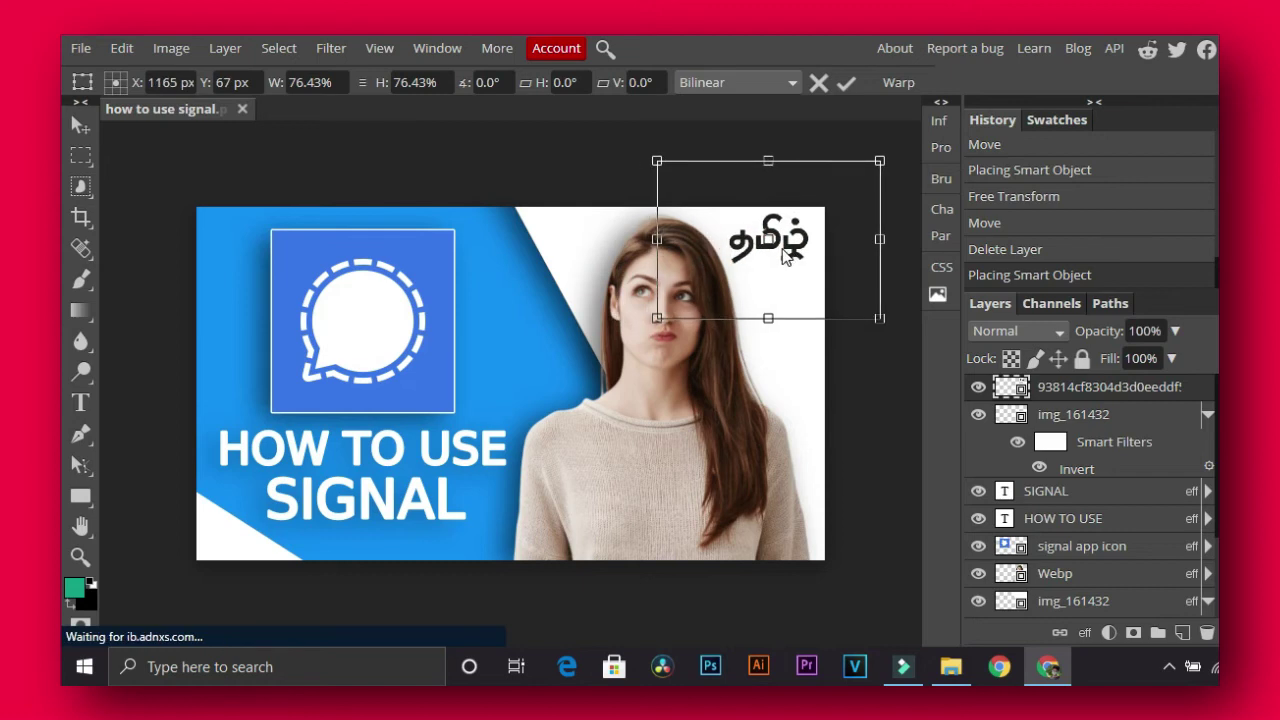
key(Return)
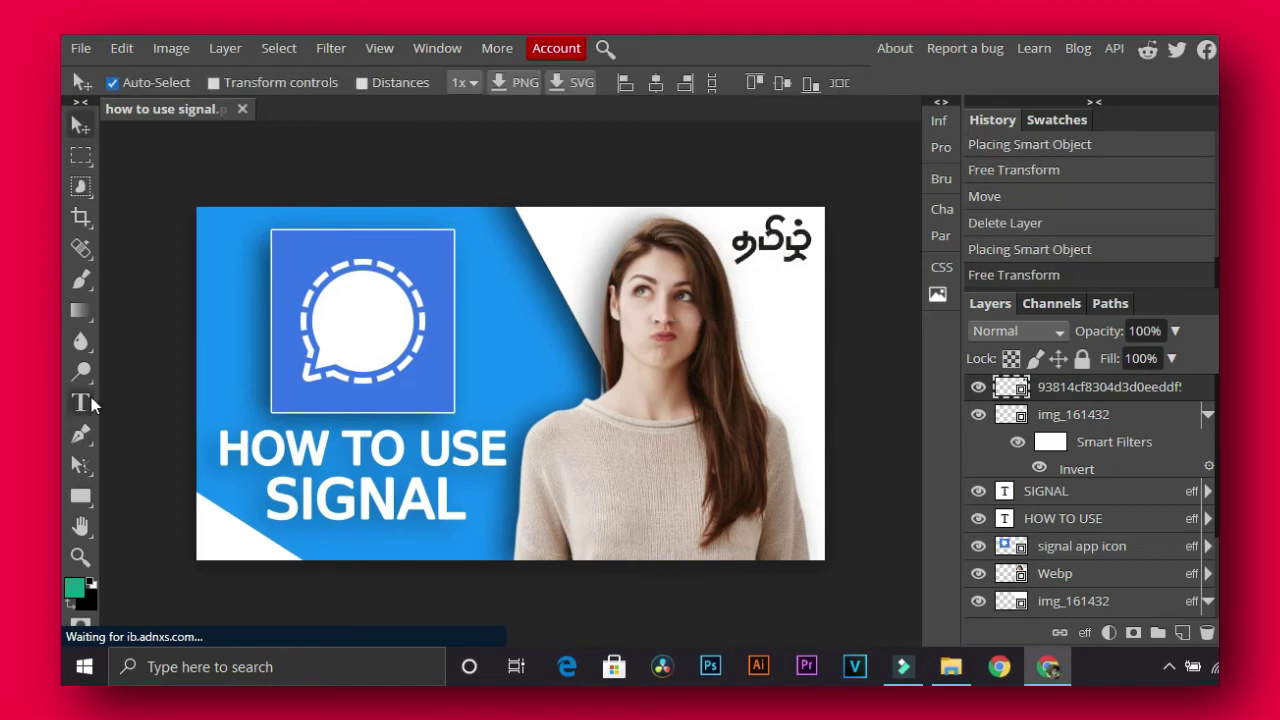
click(81, 402)
- Add 30 px 'APPS&GAMESTAMIL' text over the woman's sweater at 12% opacity
click(333, 84)
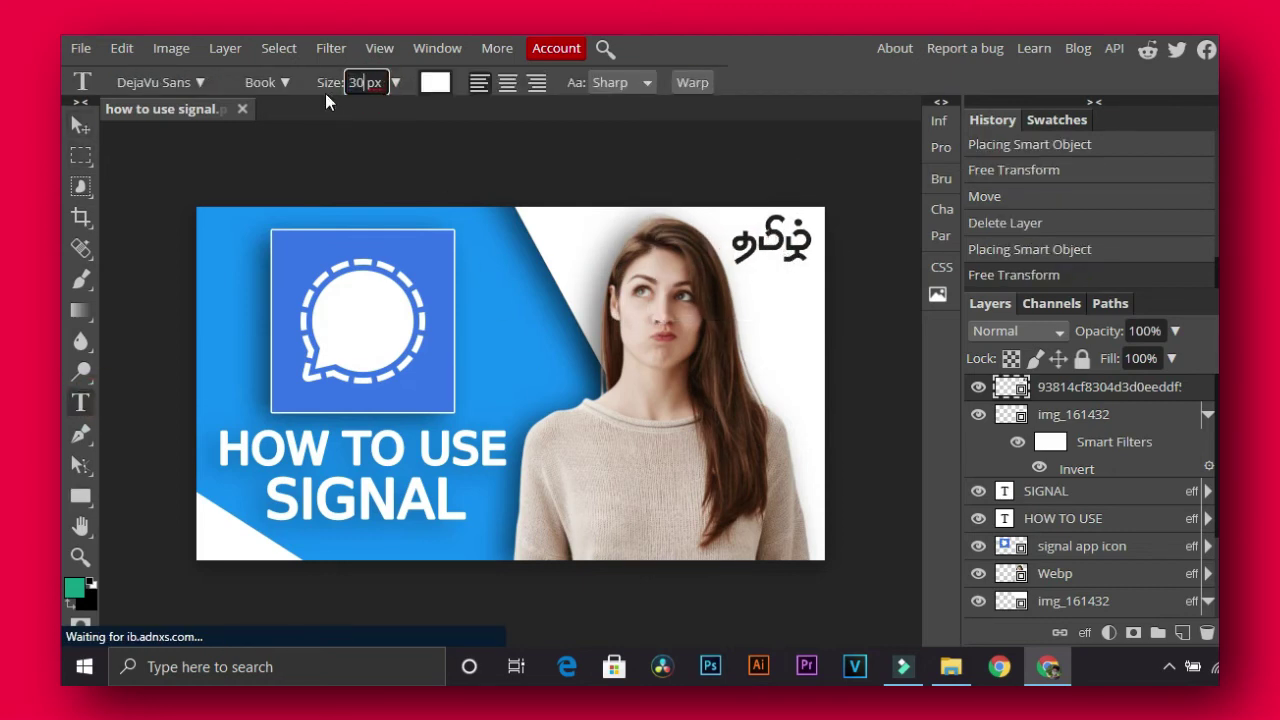
click(537, 330)
text(APPS&GAMESTAMIL)
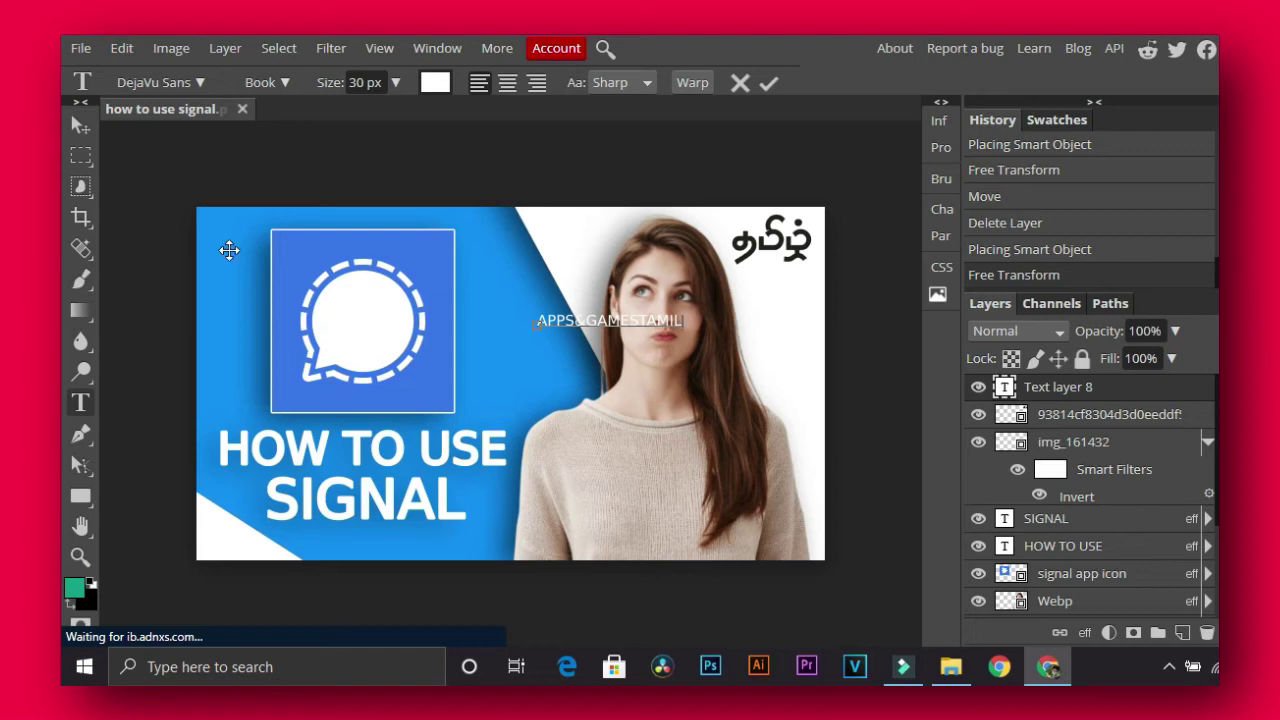
click(81, 125)
mouse_move(664, 302)
mouse_down()
mouse_move(663, 463)
mouse_move(778, 455)
mouse_up()
click(1175, 331)
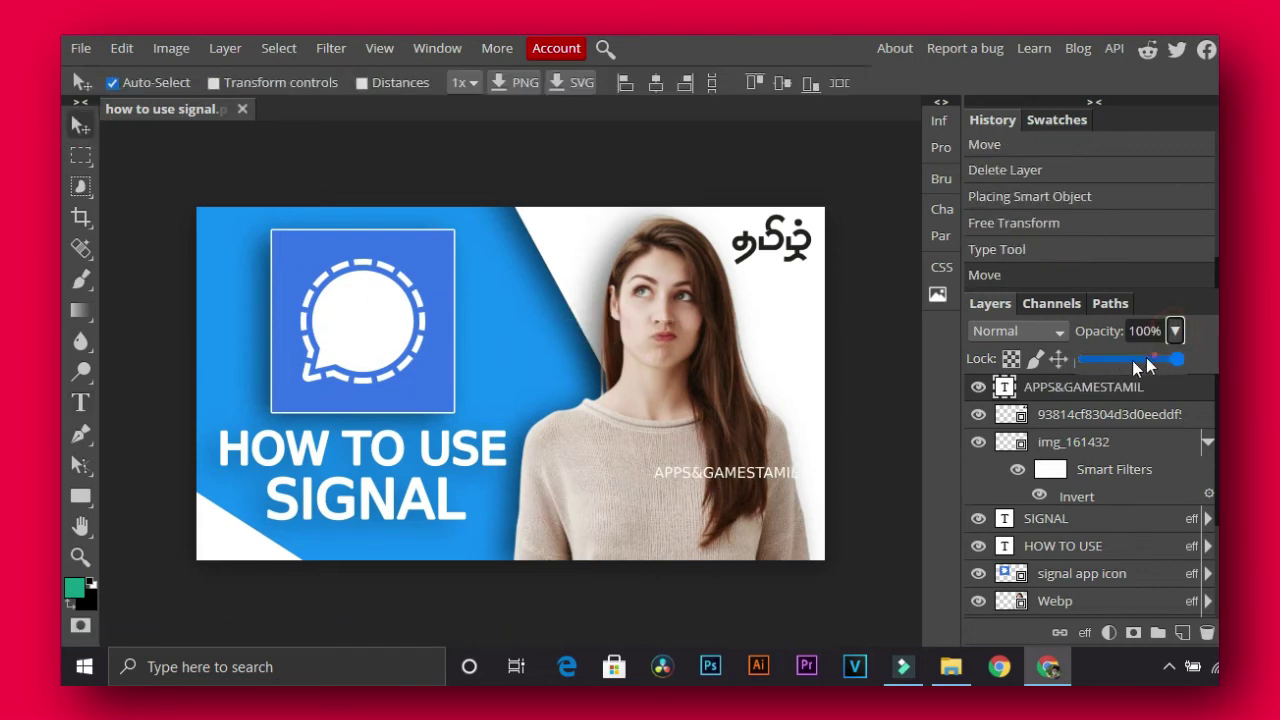
drag(1134, 359, 1115, 360)
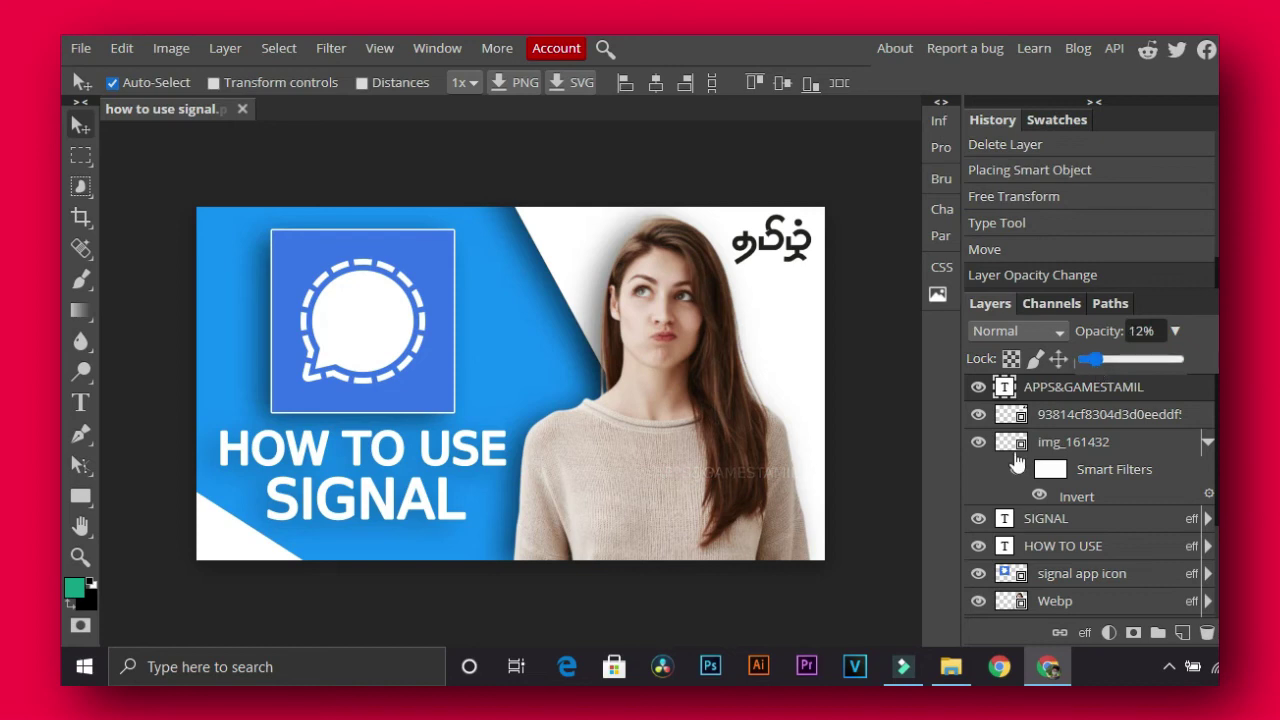
click(972, 397)
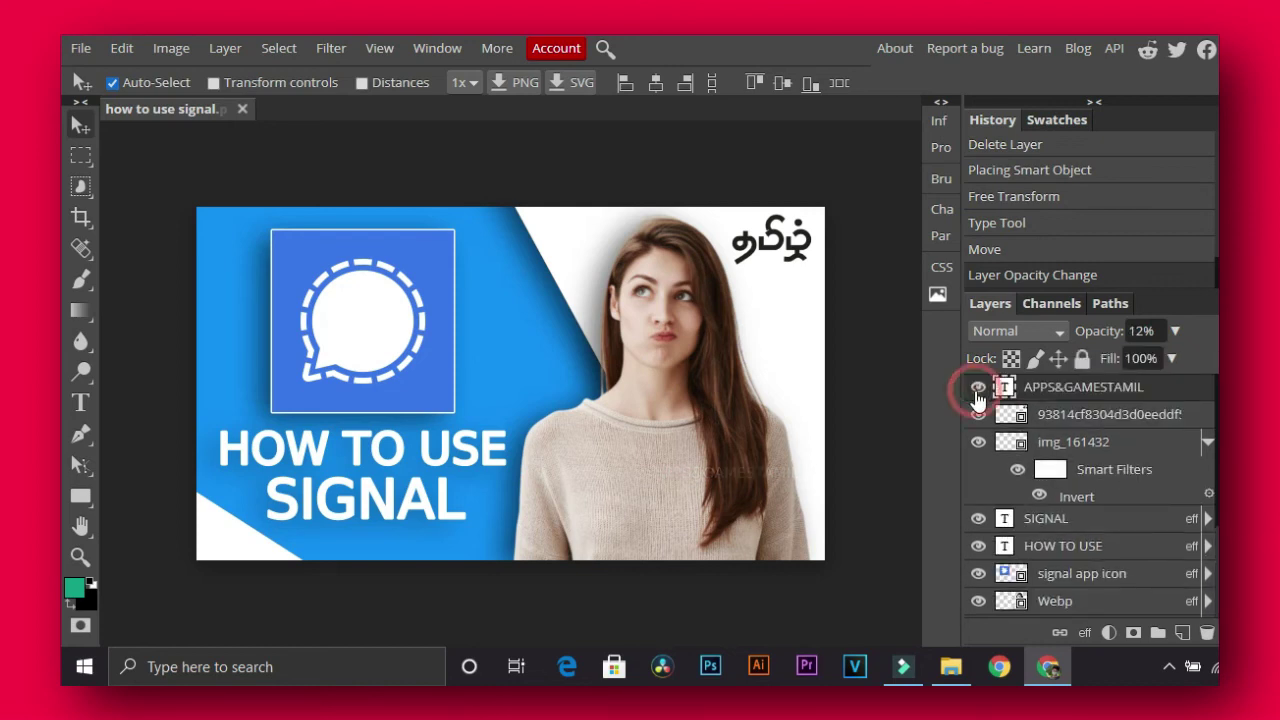
click(84, 48)
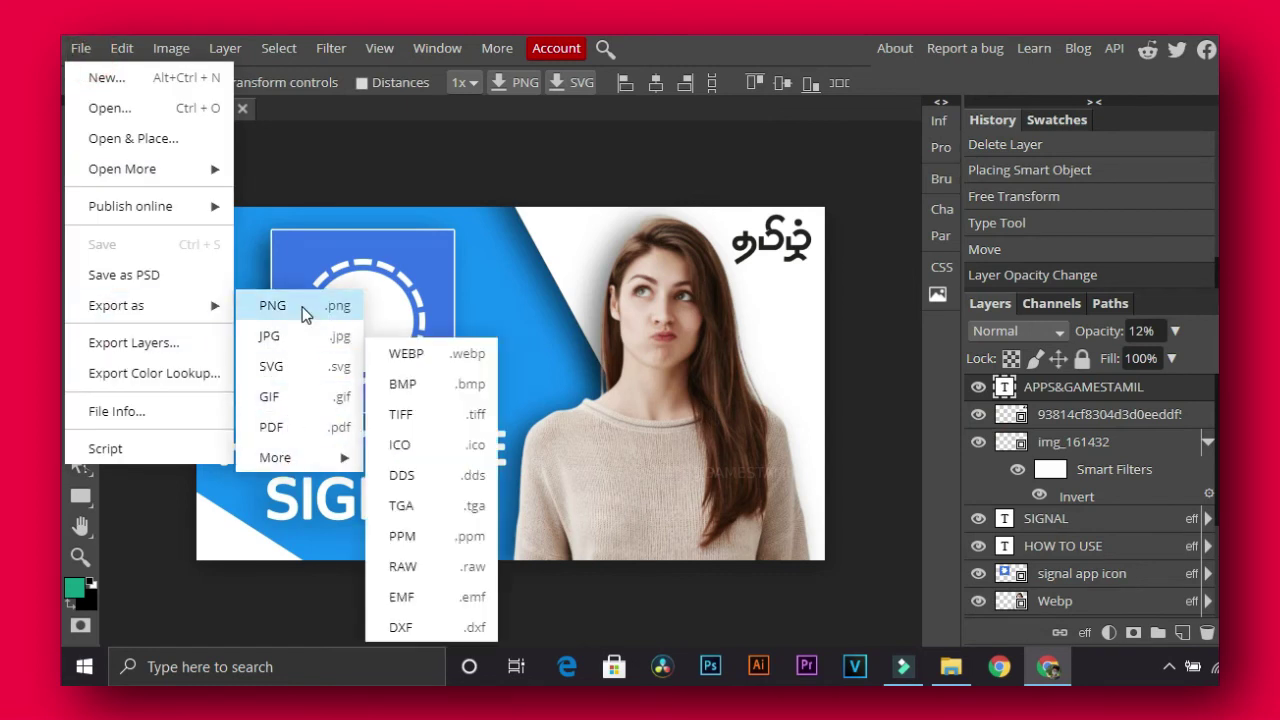
mouse_move(285, 457)
mouse_move(150, 305)
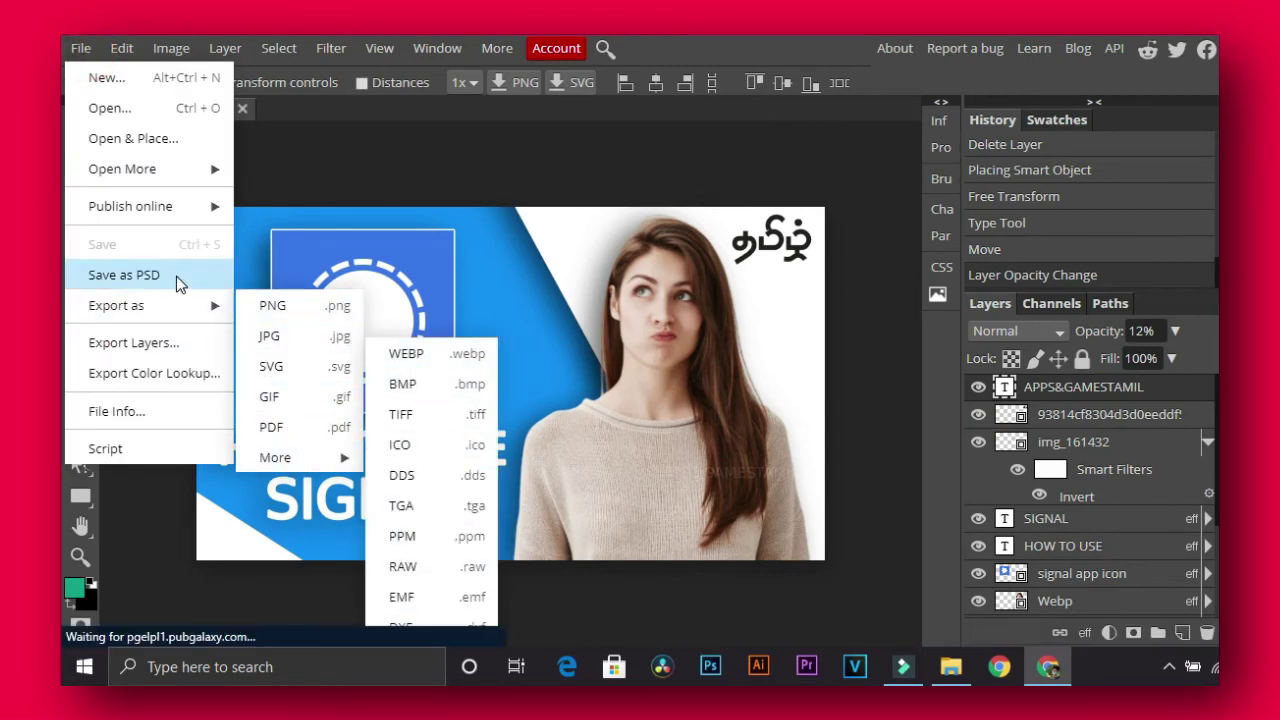
- Save the design as how to use signal.psd and set the JPG export quality to 100%
click(176, 276)
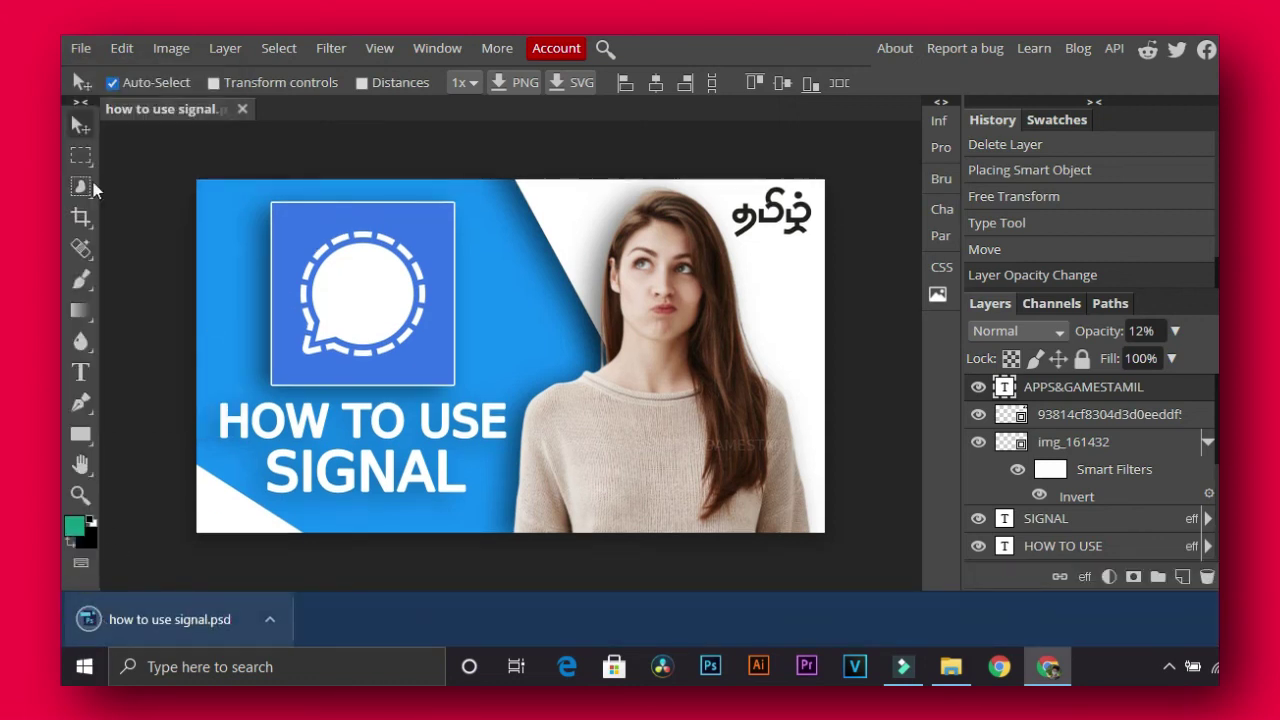
click(80, 48)
click(285, 331)
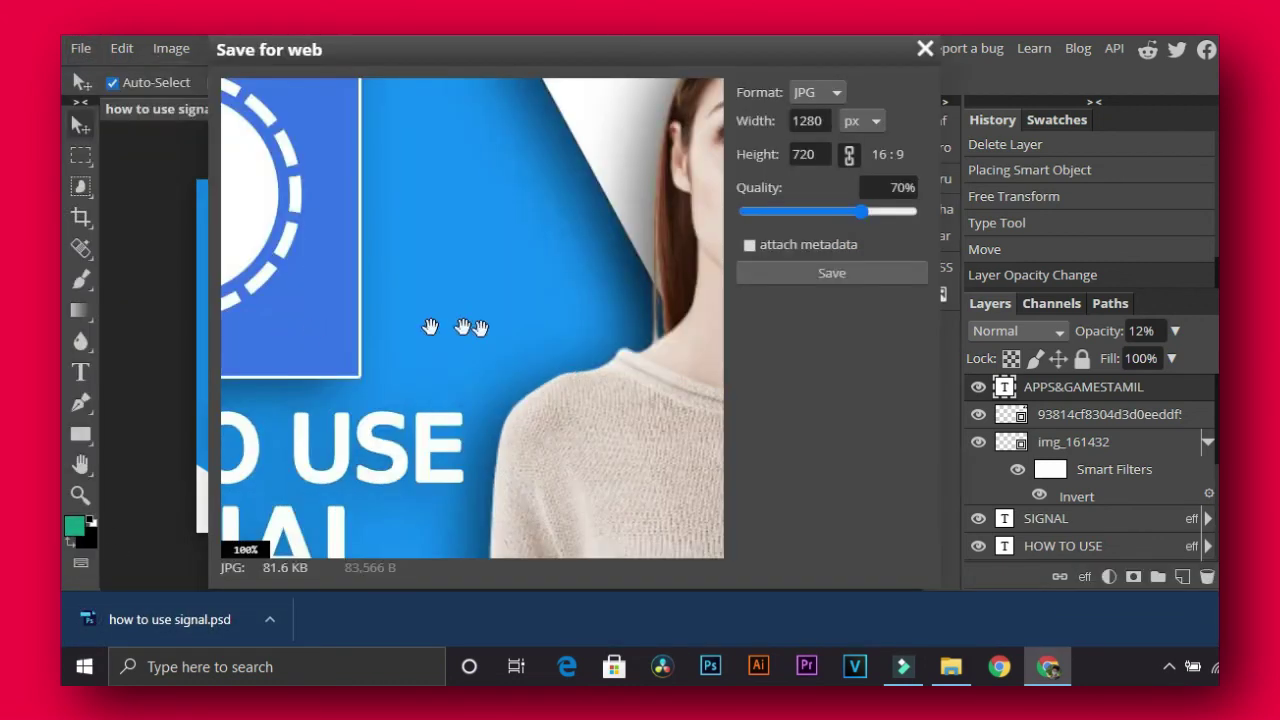
scroll(452, 318, down, 3)
drag(862, 211, 946, 219)
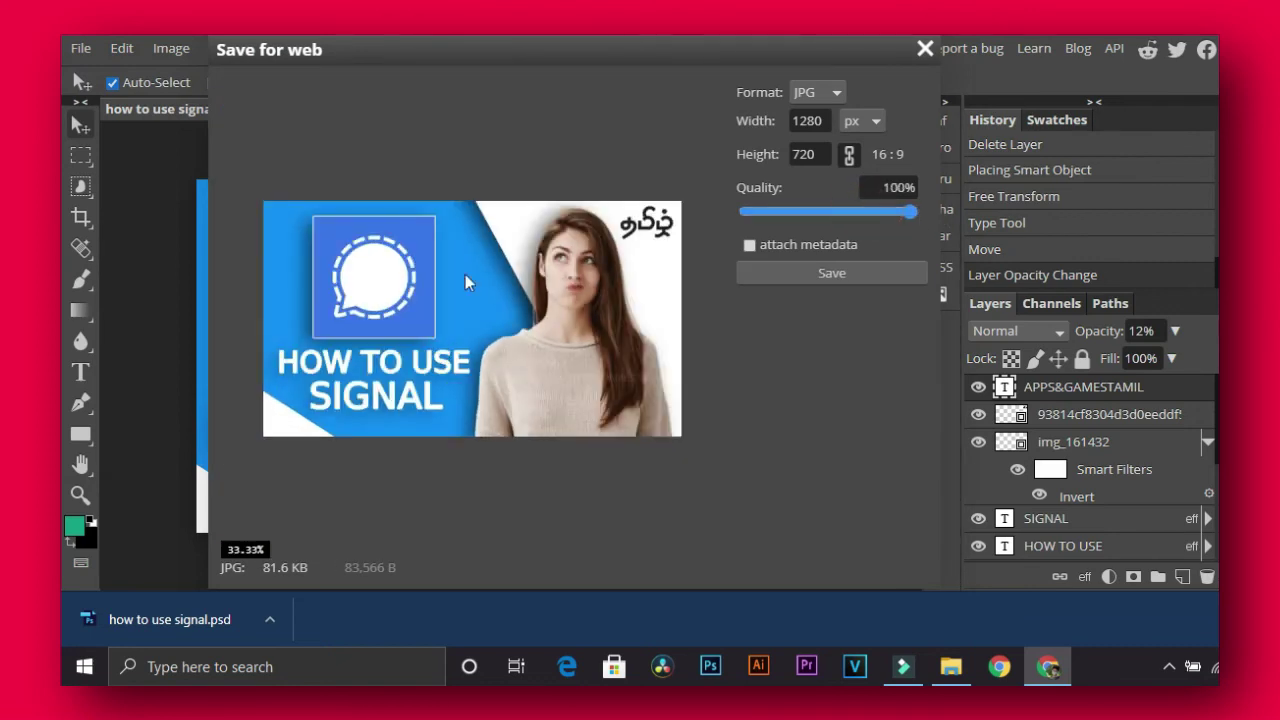
- Save the 1280×720 JPG and open the downloaded image to check it
click(820, 273)
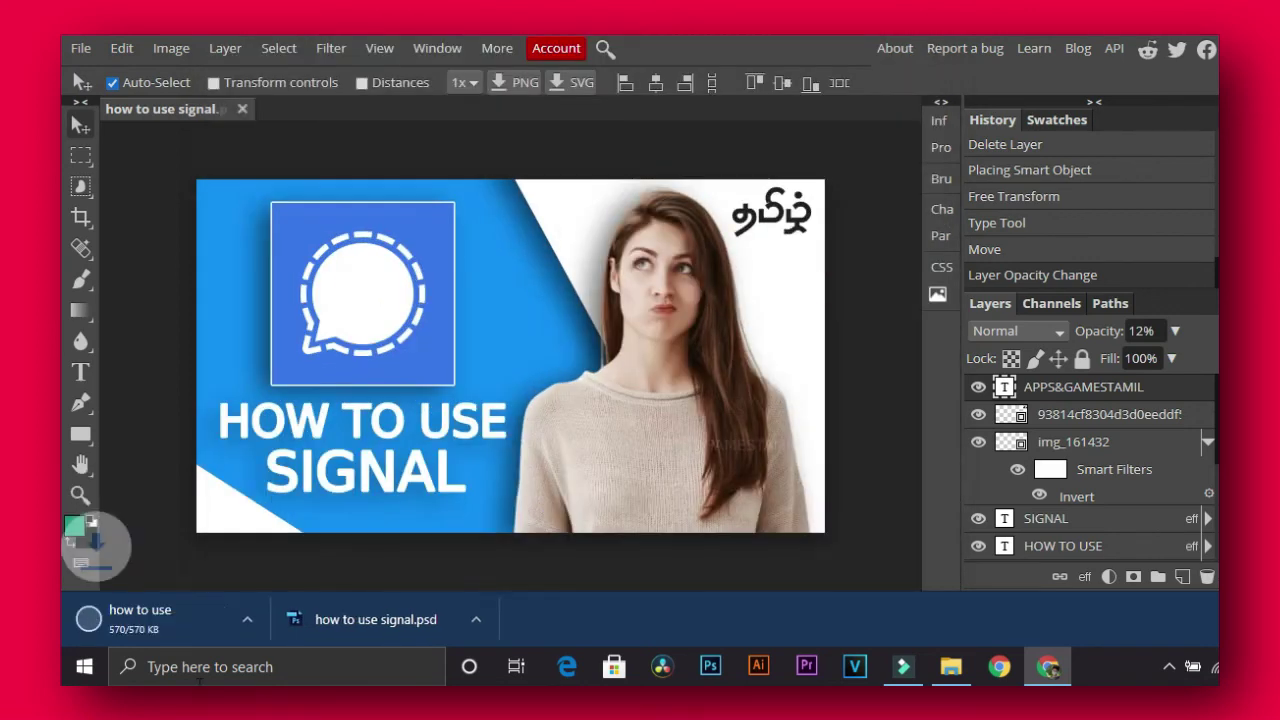
click(280, 613)
click(338, 500)
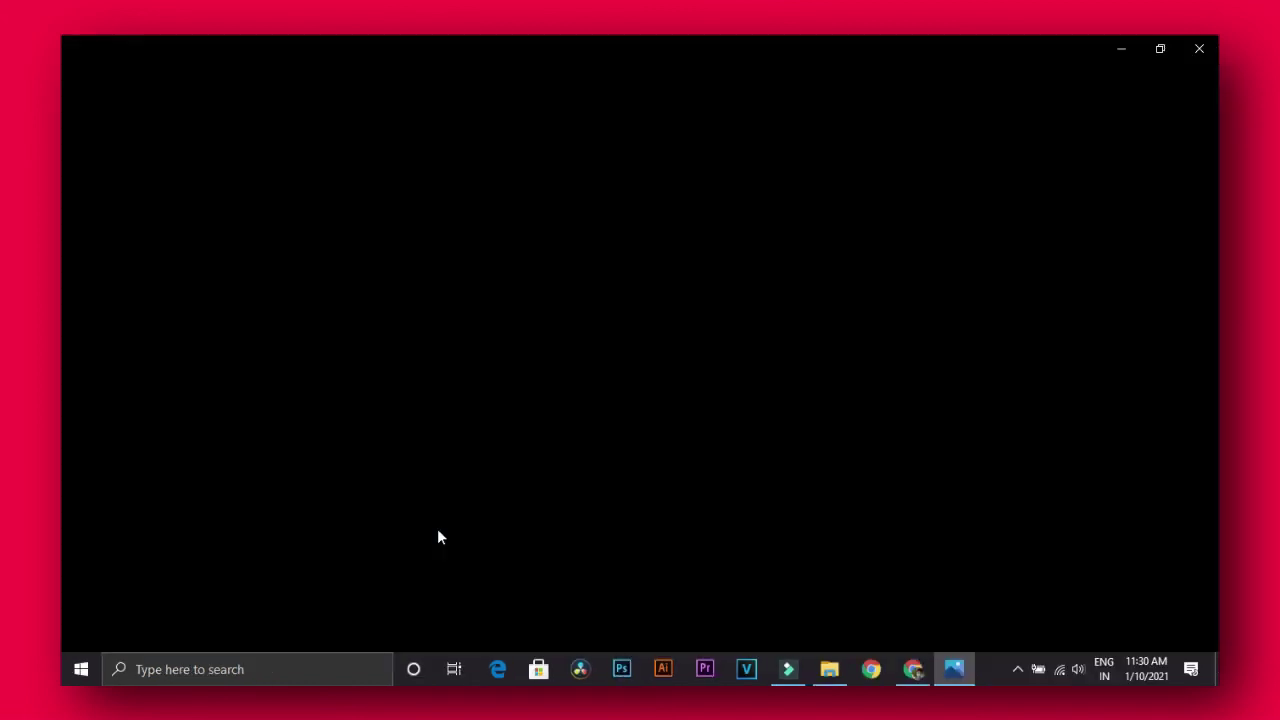
scroll(843, 376, up, 3)
scroll(897, 544, down, 3)
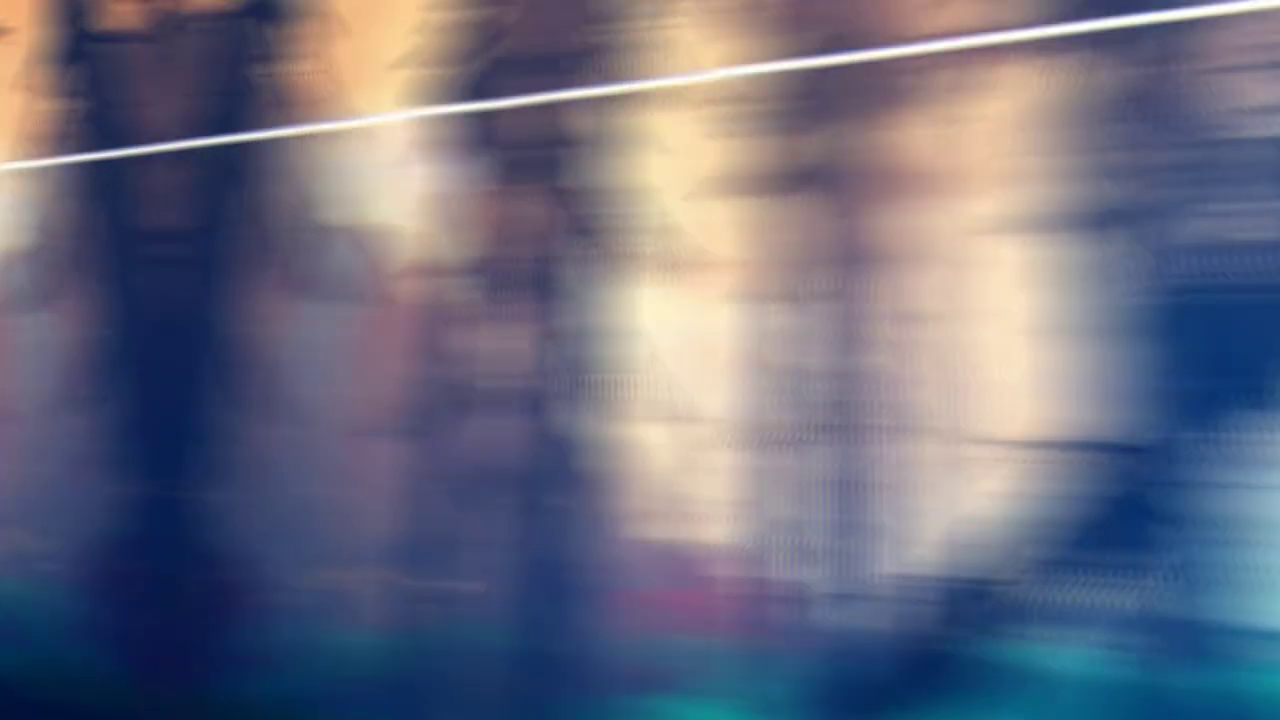